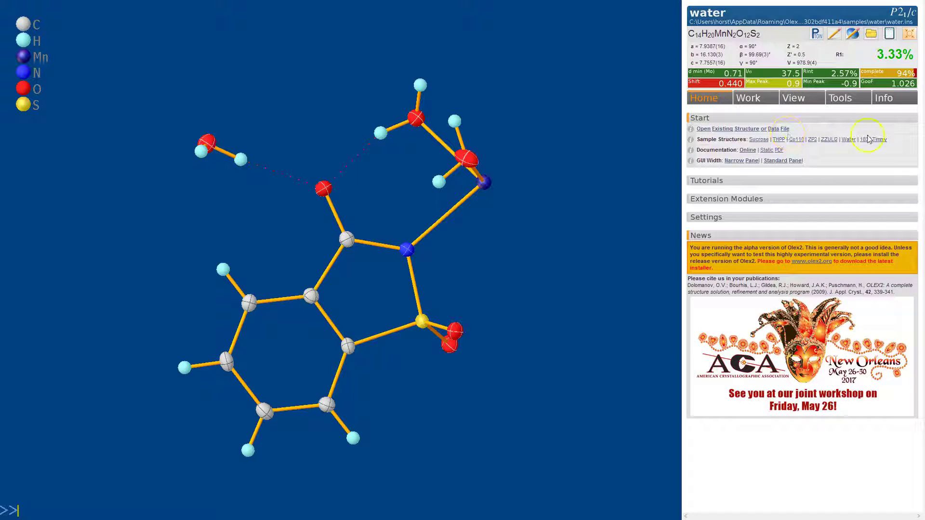
- Rotate the Mn water complex to view it from another side
{"action": "left_click_drag", "start_coordinate": [524, 249], "coordinate": [403, 137]}
- Grow the symmetry-equivalent ligand at the Mn atom and rotate to inspect the grown half
{"action": "key", "text": "ctrl+g"}
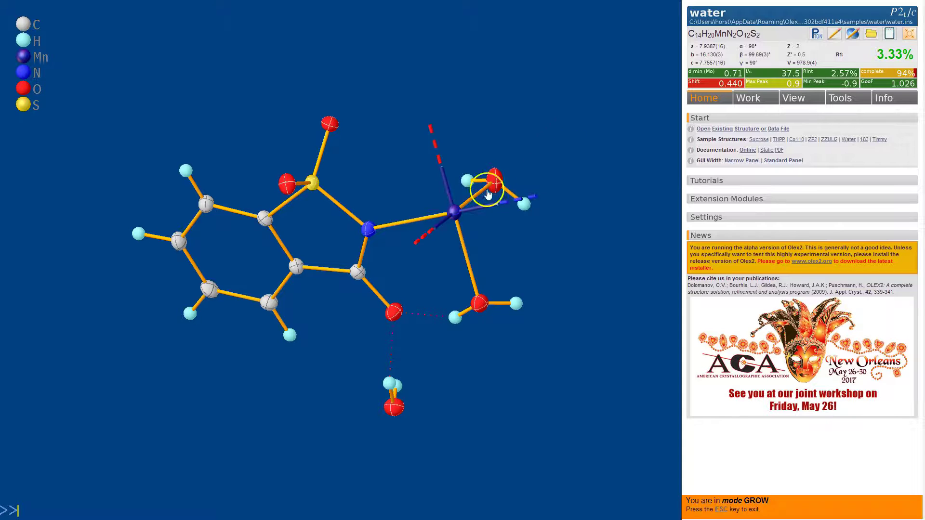
{"action": "left_click", "coordinate": [441, 170]}
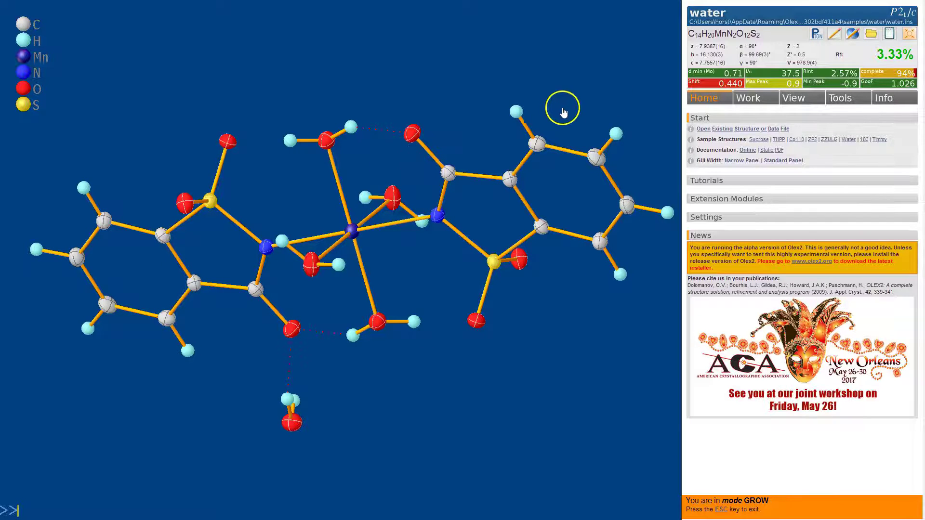
{"action": "left_click_drag", "start_coordinate": [562, 107], "coordinate": [602, 84]}
{"action": "left_click_drag", "start_coordinate": [503, 174], "coordinate": [516, 155]}
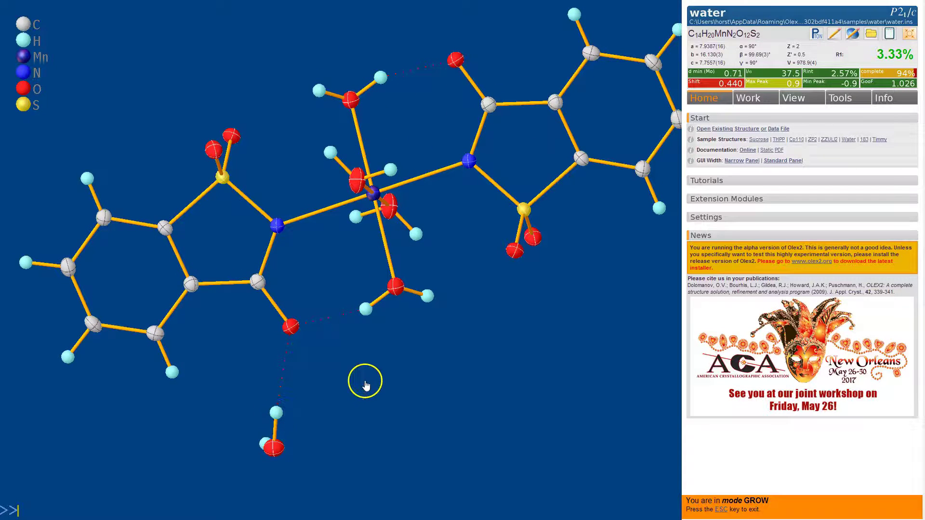
{"action": "mouse_move", "coordinate": [414, 371]}
{"action": "left_mouse_down"}
{"action": "mouse_move", "coordinate": [430, 367]}
{"action": "mouse_move", "coordinate": [419, 374]}
{"action": "mouse_move", "coordinate": [433, 378]}
{"action": "mouse_move", "coordinate": [422, 379]}
{"action": "left_mouse_up"}
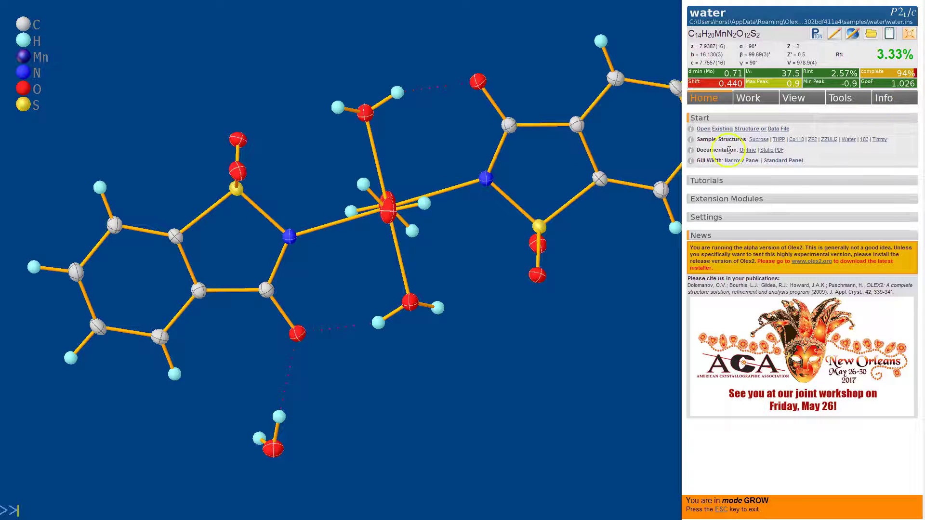
- Set ShelXL as the refinement program, refine to R1 3.32%, and show Q-peaks
{"action": "left_click", "coordinate": [751, 100]}
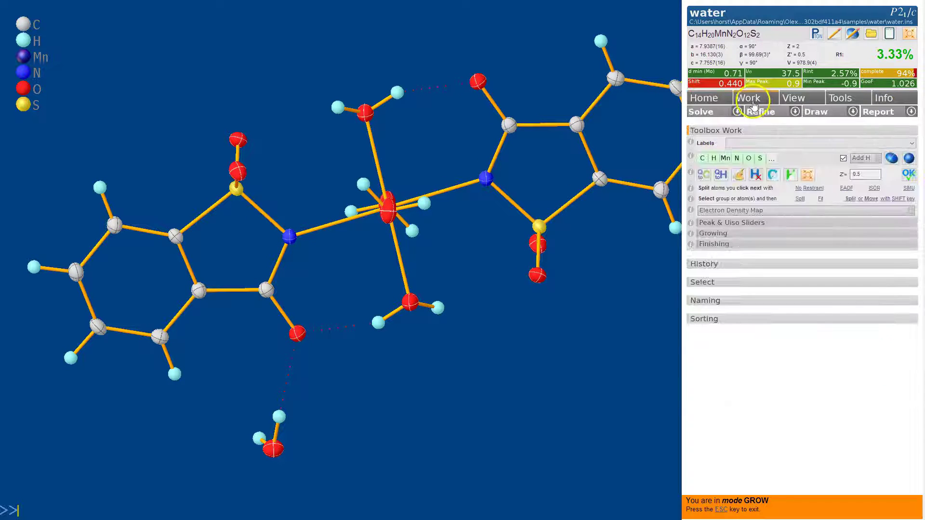
{"action": "left_click", "coordinate": [795, 112]}
{"action": "left_click", "coordinate": [777, 126]}
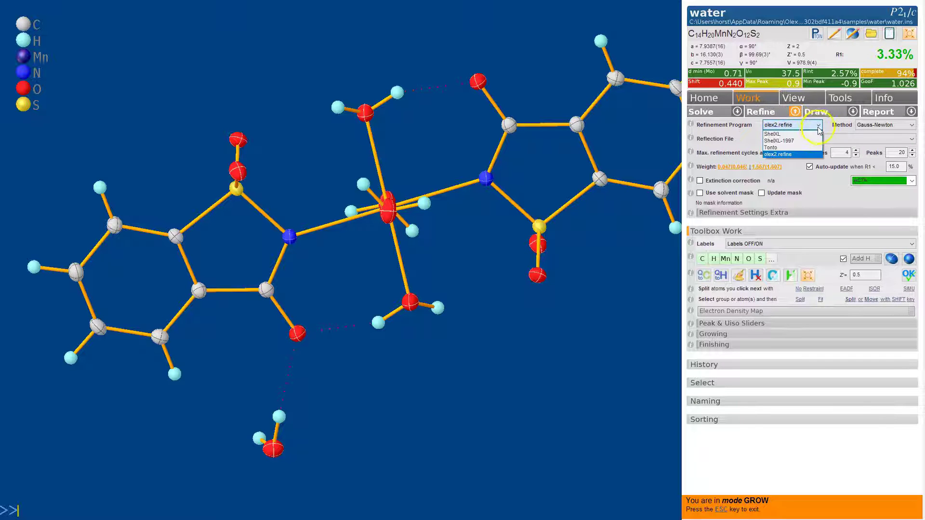
{"action": "left_click", "coordinate": [808, 138]}
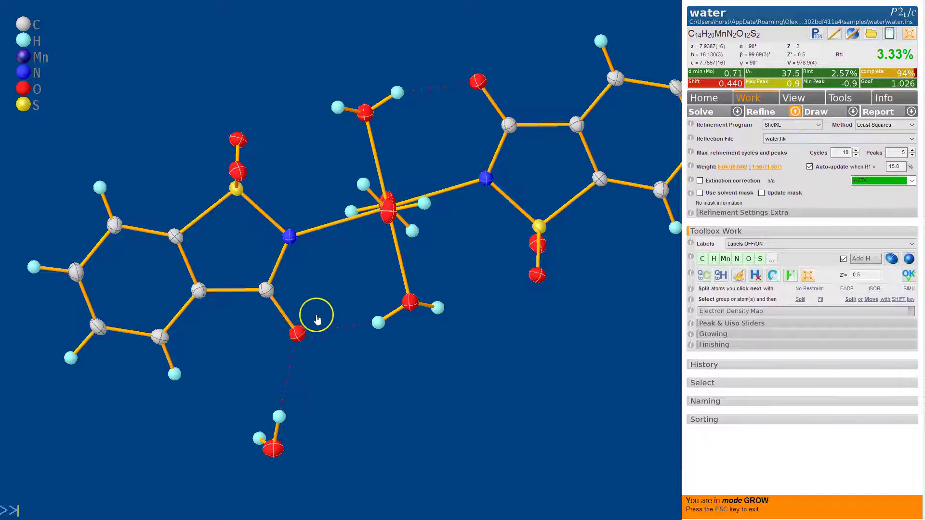
{"action": "key", "text": "ctrl+r"}
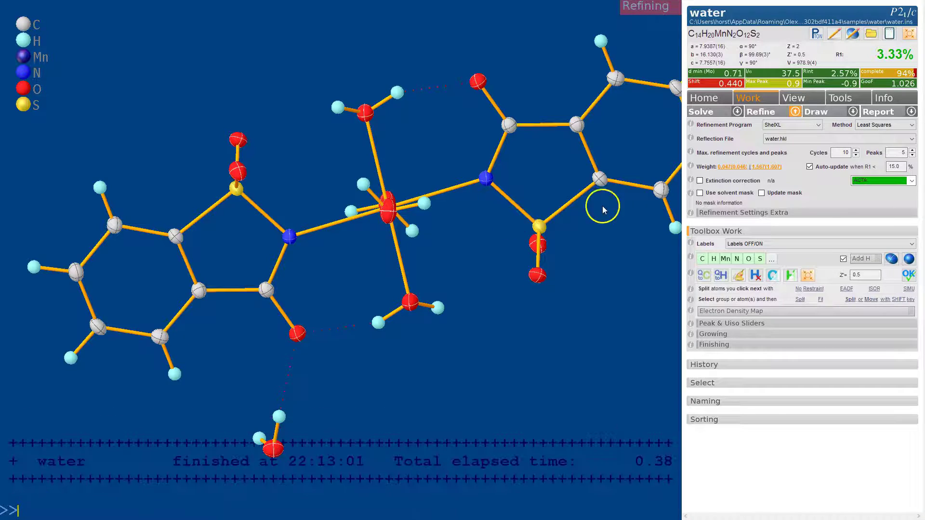
{"action": "key", "text": "ctrl+q"}
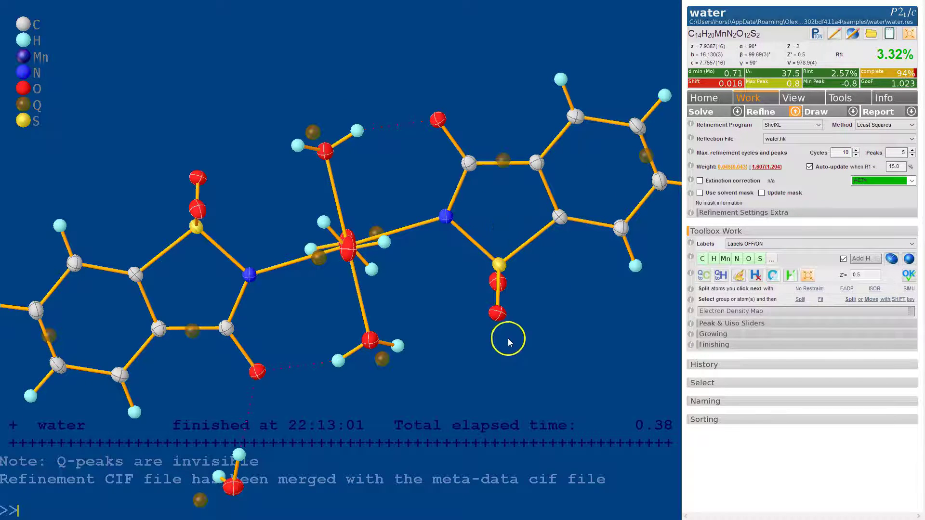
- Highlight the largest peak Q1 and inspect the residual Q-peaks from several orientations
{"action": "left_click_drag", "start_coordinate": [570, 366], "coordinate": [558, 295]}
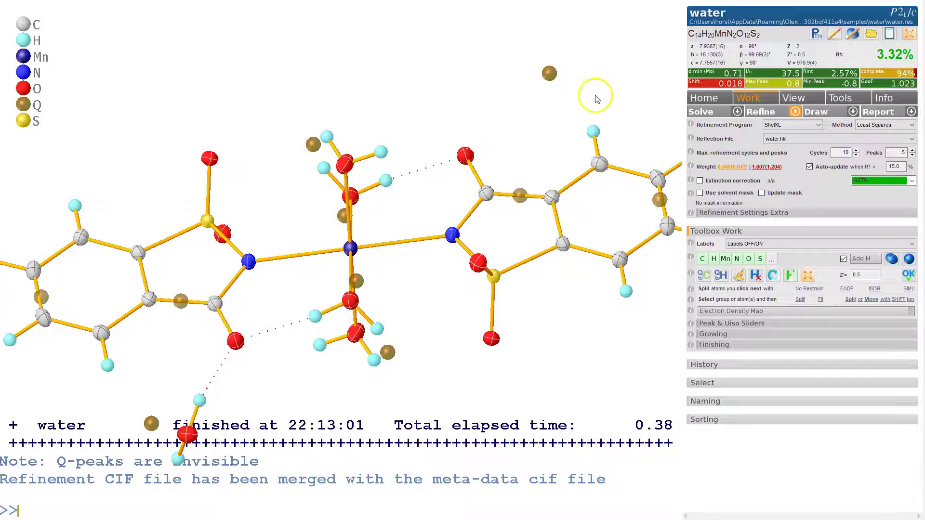
{"action": "left_click_drag", "start_coordinate": [614, 87], "coordinate": [550, 83]}
{"action": "left_click_drag", "start_coordinate": [378, 149], "coordinate": [395, 137]}
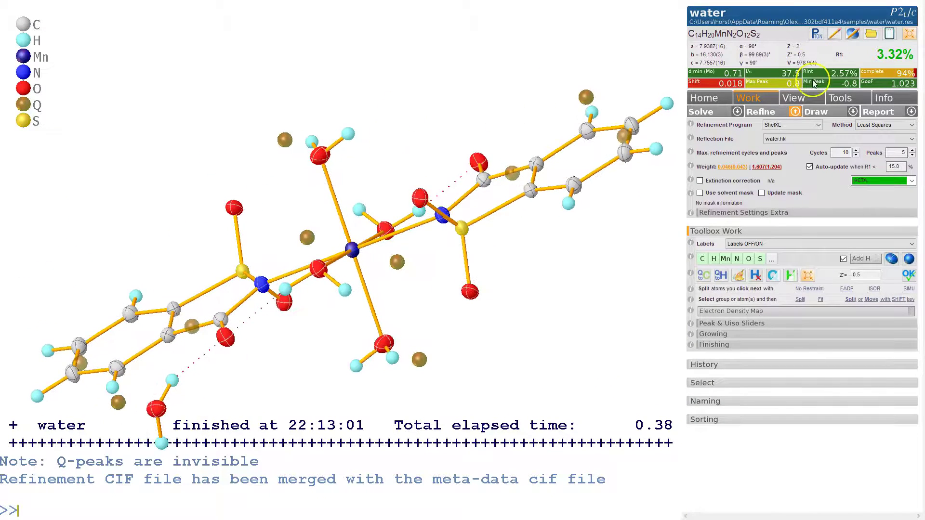
{"action": "left_click", "coordinate": [776, 89]}
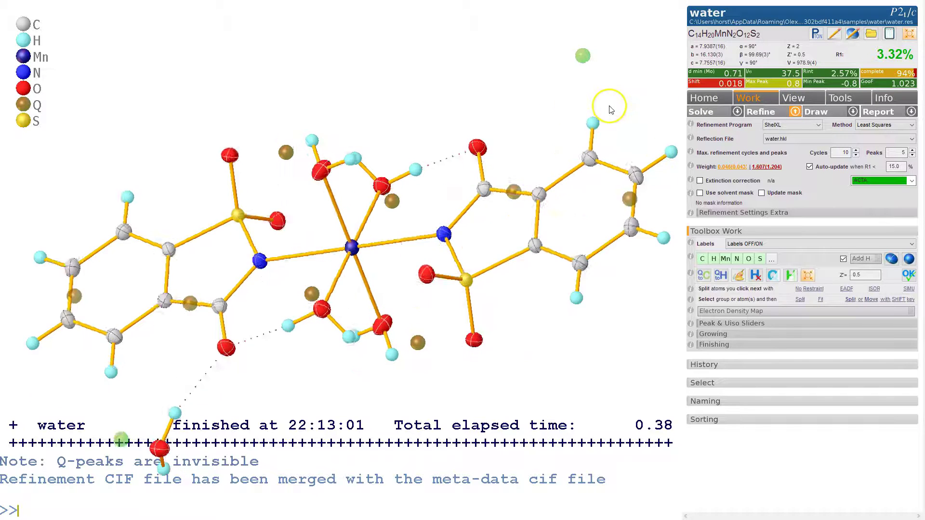
{"action": "left_click", "coordinate": [798, 81]}
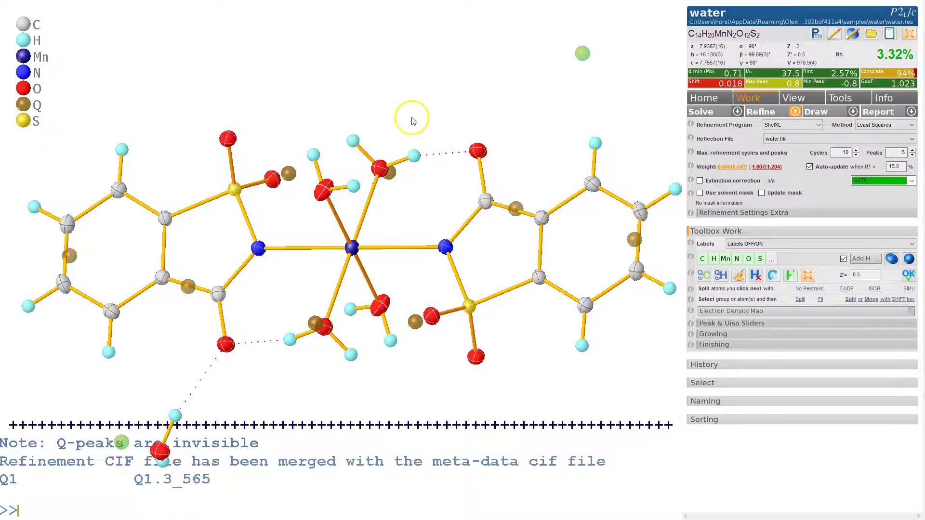
{"action": "left_click_drag", "start_coordinate": [392, 128], "coordinate": [309, 129]}
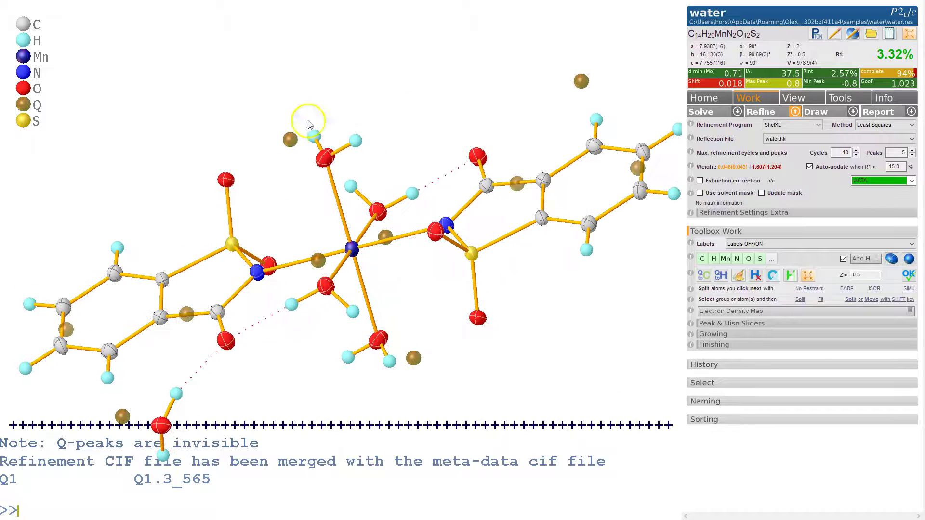
{"action": "mouse_move", "coordinate": [296, 143]}
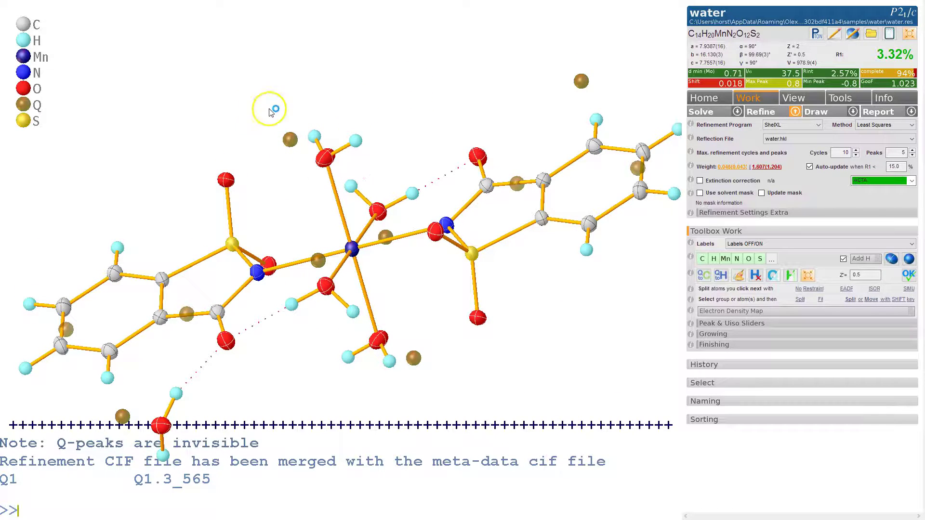
{"action": "left_click_drag", "start_coordinate": [275, 103], "coordinate": [316, 130]}
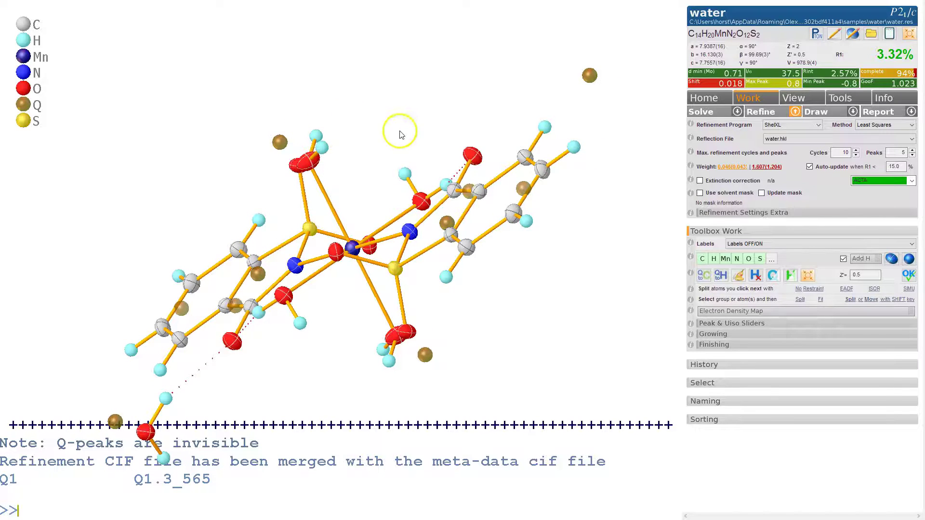
{"action": "left_click_drag", "start_coordinate": [369, 118], "coordinate": [391, 108]}
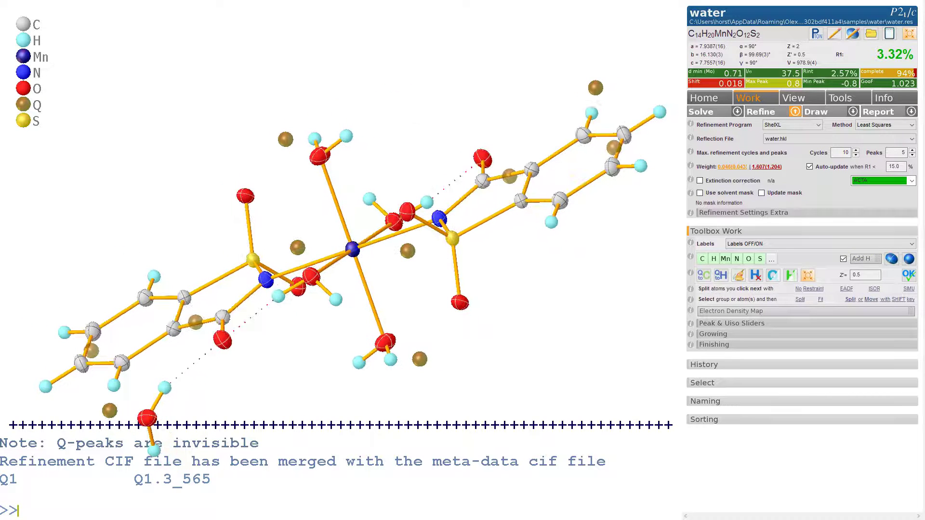
- Label atoms with their AFIX commands and select one hydrogen of the grown water
{"action": "left_click", "coordinate": [912, 245]}
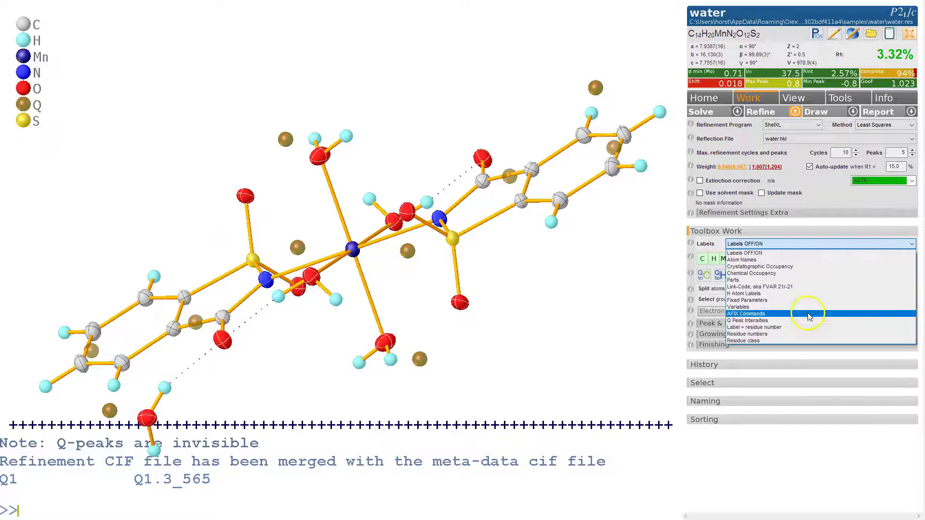
{"action": "left_click", "coordinate": [806, 314]}
{"action": "mouse_move", "coordinate": [530, 343]}
{"action": "left_mouse_down"}
{"action": "mouse_move", "coordinate": [532, 331]}
{"action": "mouse_move", "coordinate": [514, 345]}
{"action": "left_mouse_up"}
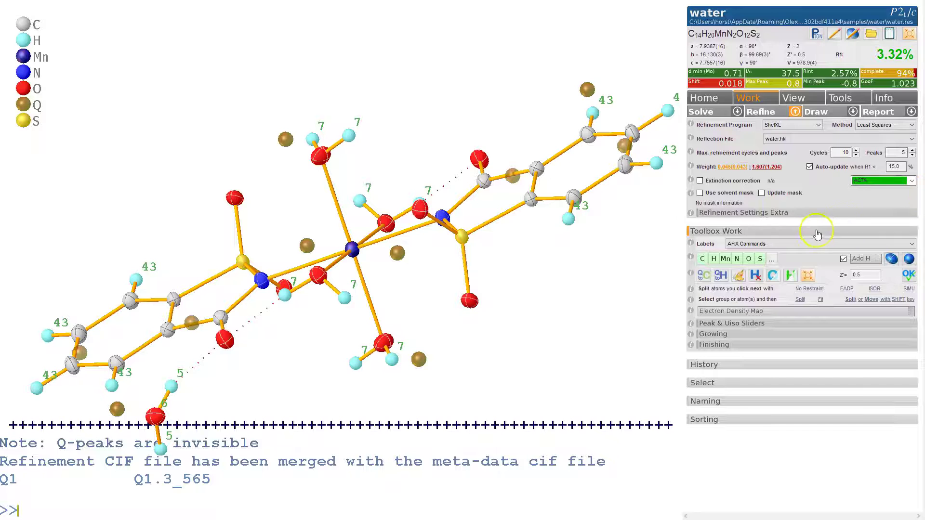
{"action": "left_click_drag", "start_coordinate": [422, 129], "coordinate": [457, 125]}
{"action": "left_click", "coordinate": [291, 151]}
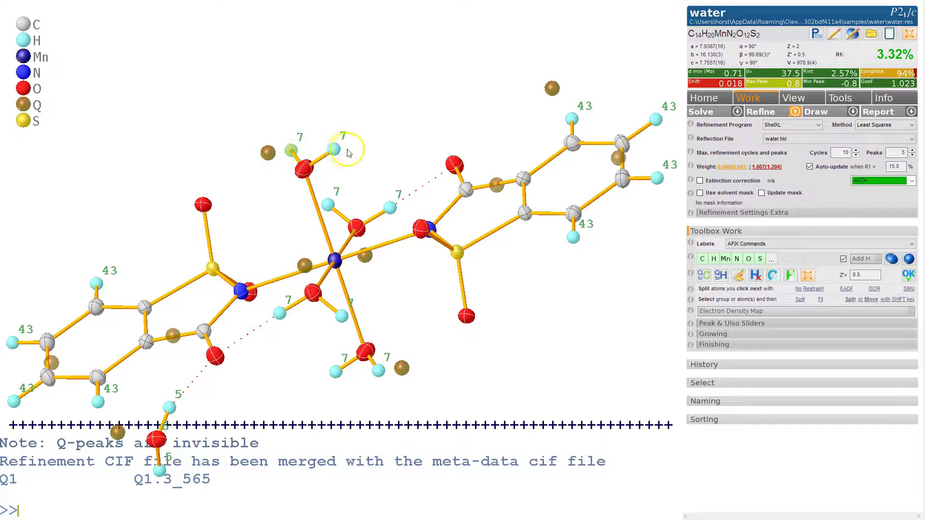
- Delete the grown water's two hydrogens and attempt hadd
{"action": "left_click", "coordinate": [337, 152]}
{"action": "key", "text": "Delete"}
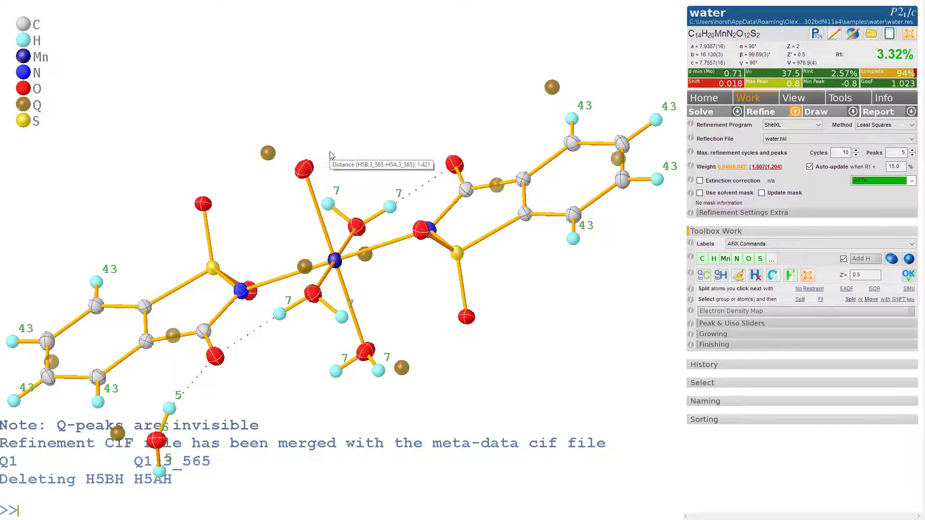
{"action": "left_click_drag", "start_coordinate": [384, 131], "coordinate": [380, 131]}
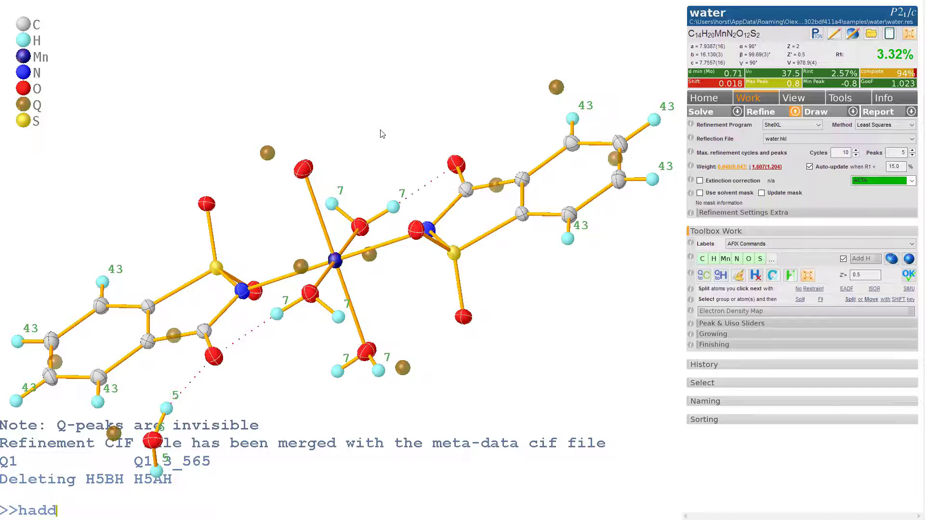
{"action": "key", "text": "Return"}
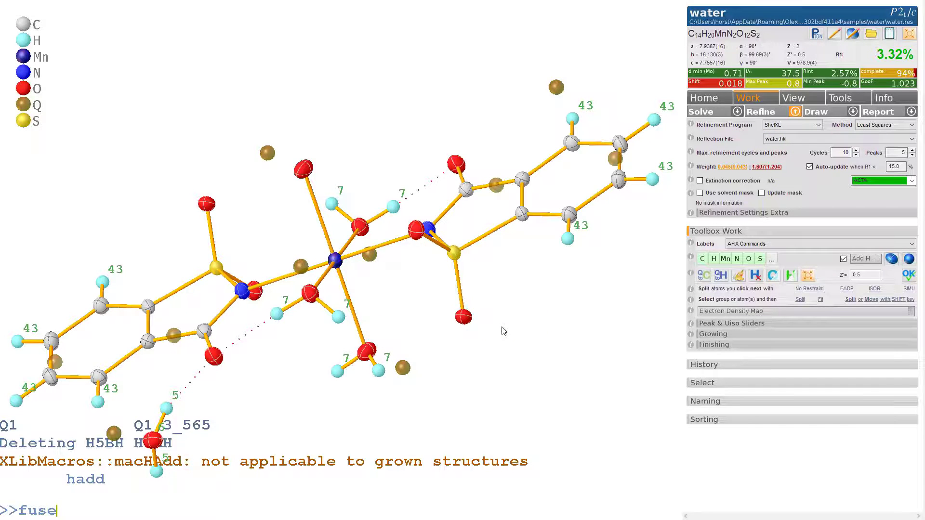
- Fuse the structure back to its asymmetric unit with fuse and inspect it
{"action": "key", "text": "Return"}
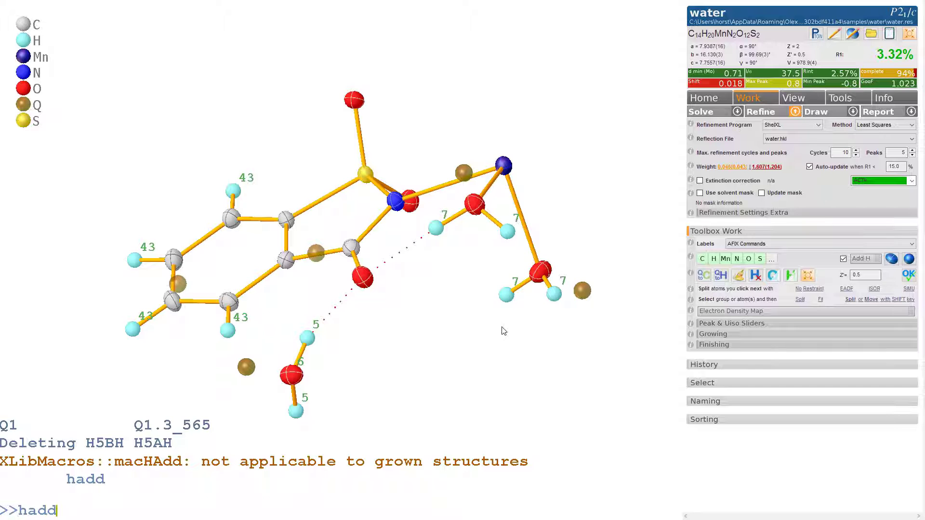
{"action": "left_click_drag", "start_coordinate": [584, 185], "coordinate": [564, 250]}
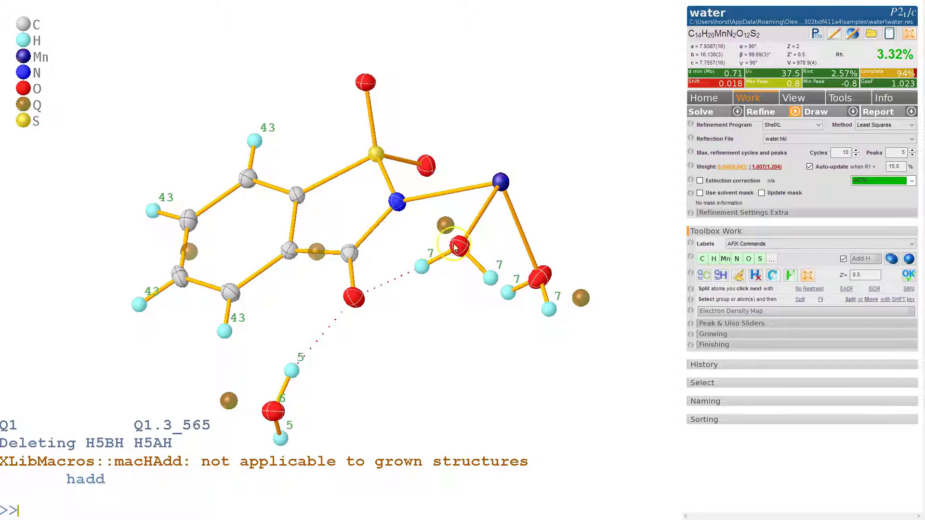
{"action": "left_click_drag", "start_coordinate": [480, 324], "coordinate": [397, 273]}
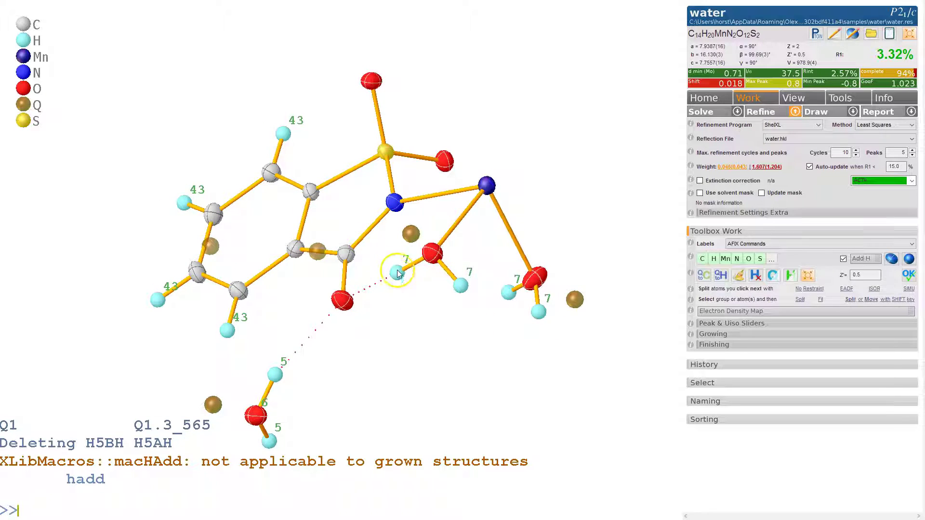
- Delete the coordinated water's two hydrogens and add riding hydrogens to its oxygen with hadd -r
{"action": "left_click", "coordinate": [511, 297]}
{"action": "left_click", "coordinate": [538, 321]}
{"action": "key", "text": "Delete"}
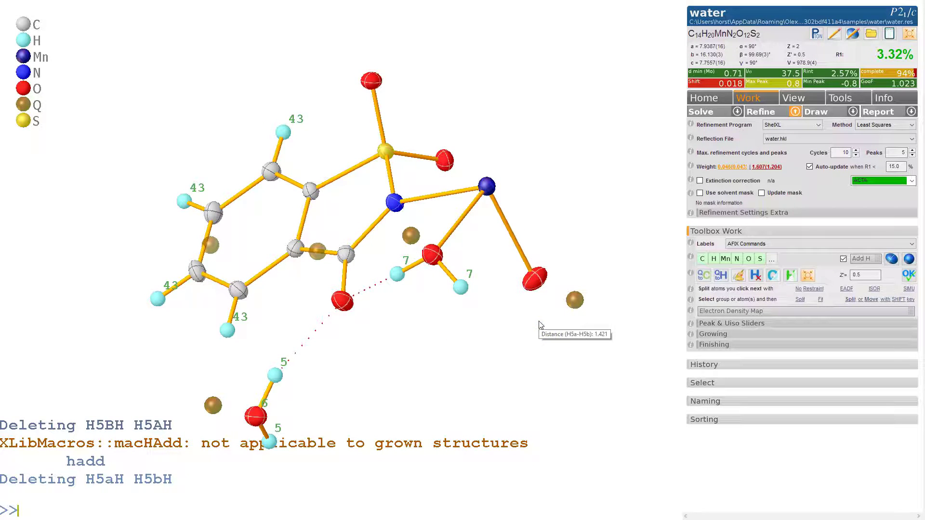
{"action": "left_click", "coordinate": [537, 281]}
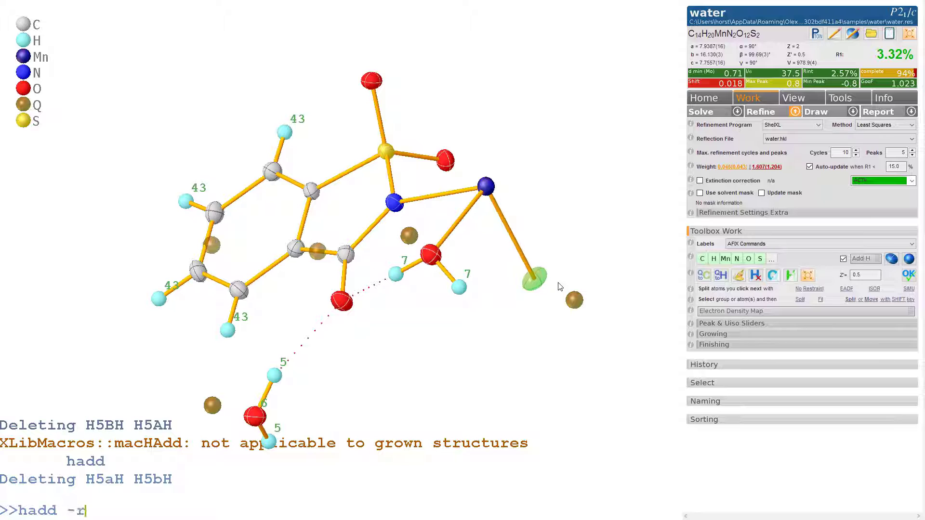
{"action": "key", "text": "Return"}
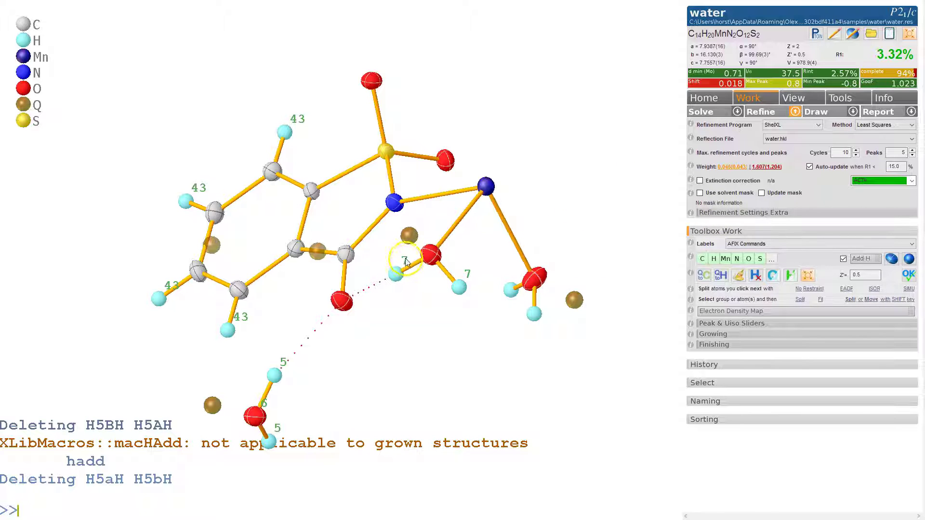
{"action": "left_click_drag", "start_coordinate": [479, 278], "coordinate": [597, 207]}
- Refine to R1 3.10%, then box-select the right-hand water's oxygen and both hydrogens
{"action": "left_click", "coordinate": [769, 114]}
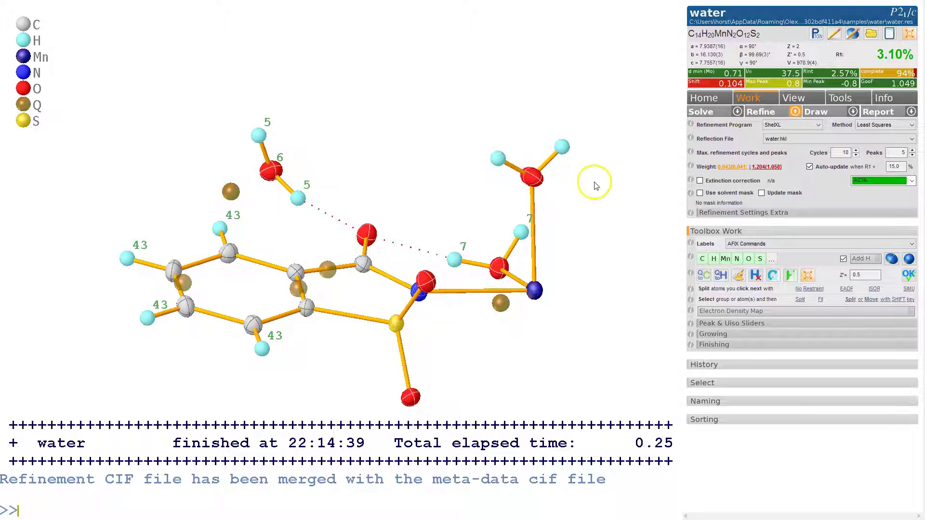
{"action": "left_click_drag", "start_coordinate": [593, 186], "coordinate": [571, 265]}
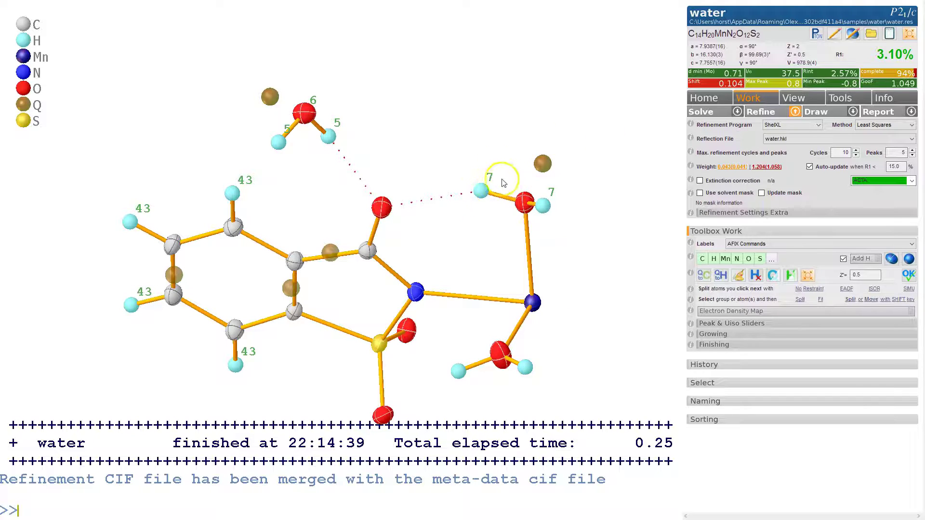
{"action": "mouse_move", "coordinate": [547, 170]}
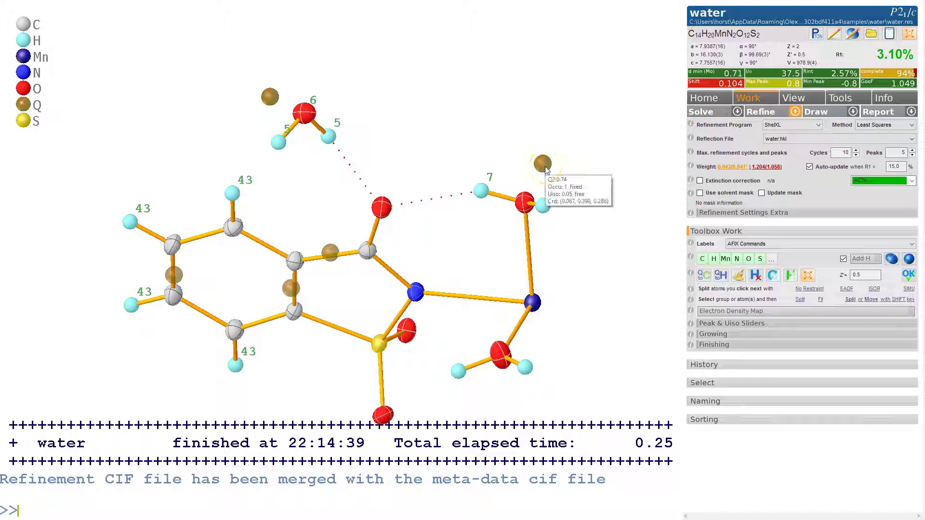
{"action": "left_click_drag", "start_coordinate": [596, 161], "coordinate": [558, 180]}
{"action": "left_click_drag", "start_coordinate": [595, 208], "coordinate": [613, 207]}
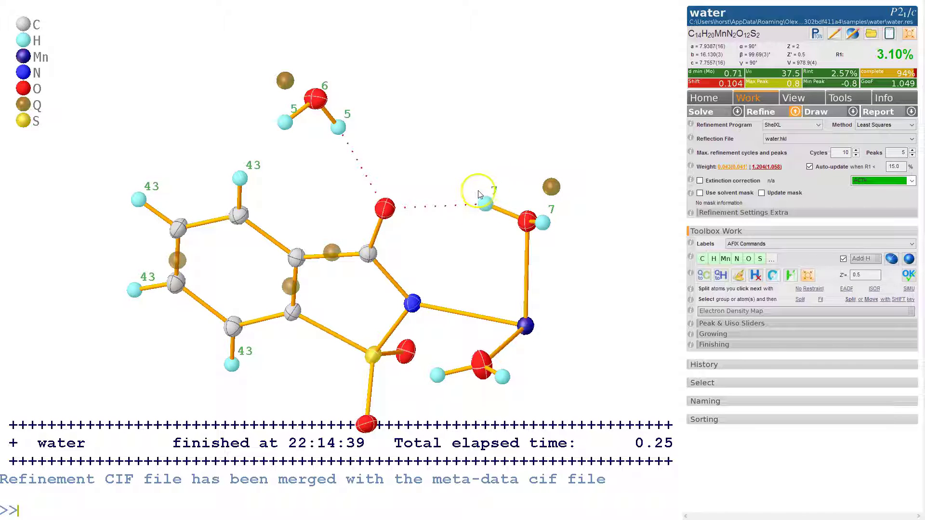
{"action": "left_click_drag", "start_coordinate": [476, 195], "coordinate": [673, 272], "text": "shift"}
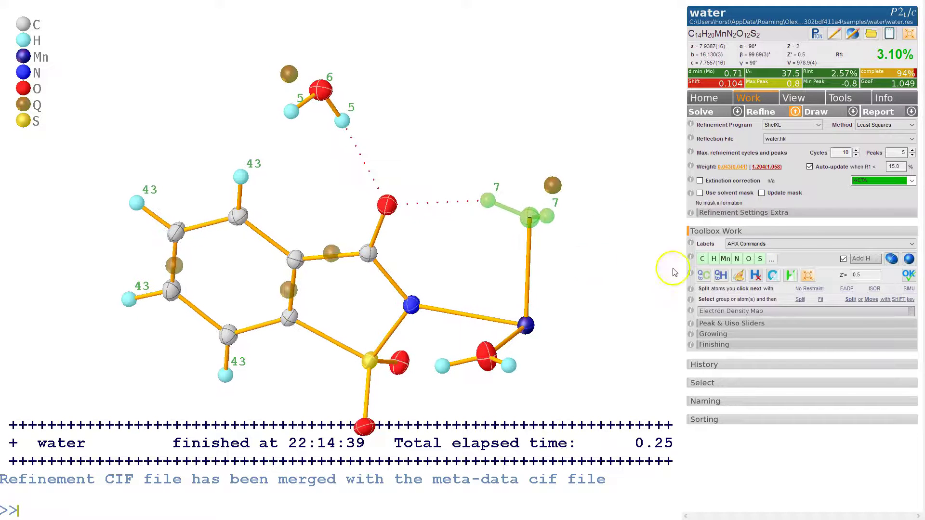
- Rotate the right-hand water's hydrogens about its oxygen in FIT mode
{"action": "left_click", "coordinate": [821, 301]}
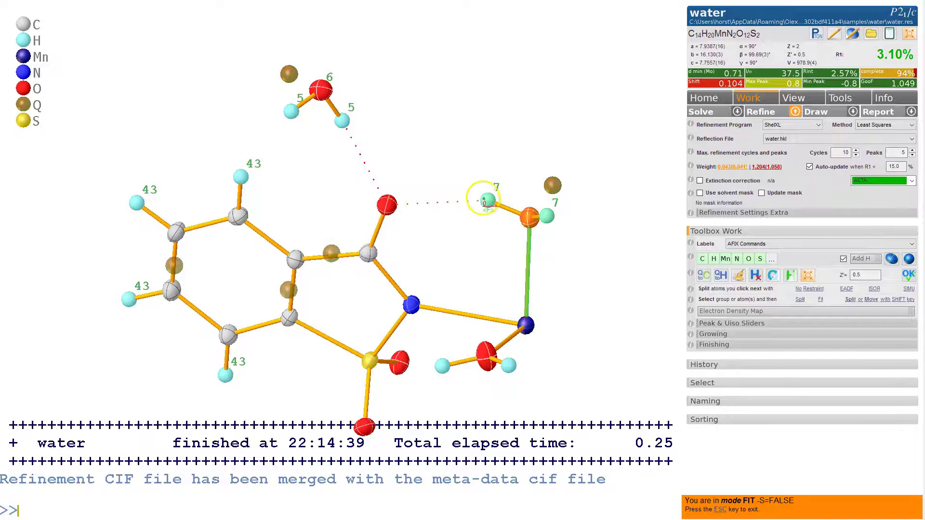
{"action": "left_click_drag", "start_coordinate": [550, 219], "coordinate": [440, 220]}
{"action": "key", "text": "Escape"}
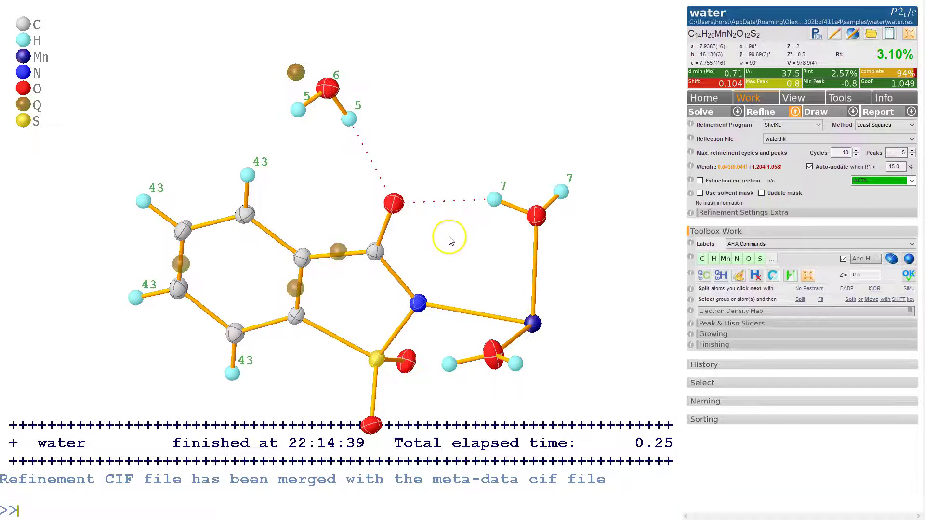
{"action": "left_click_drag", "start_coordinate": [586, 234], "coordinate": [588, 229]}
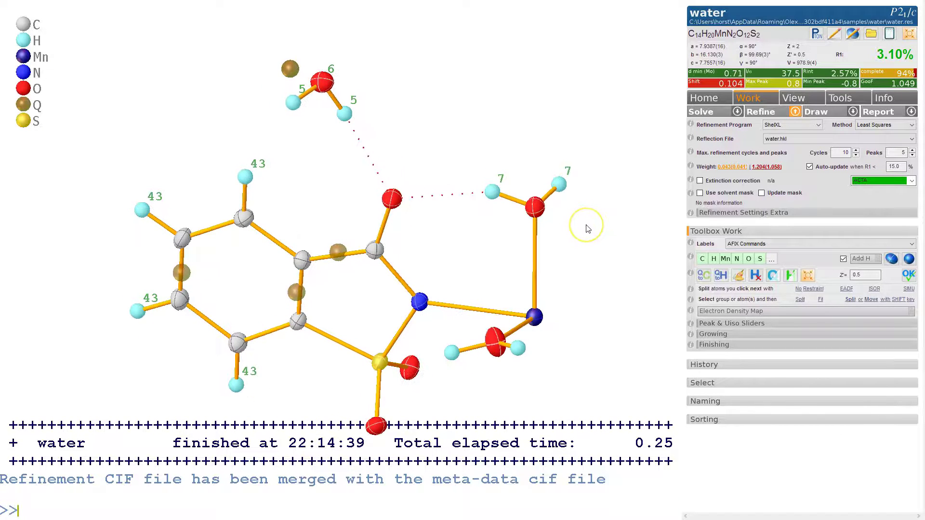
- Refine the structure to R1 2.92% and rotate the molecule to check the waters
{"action": "key", "text": "ctrl+r"}
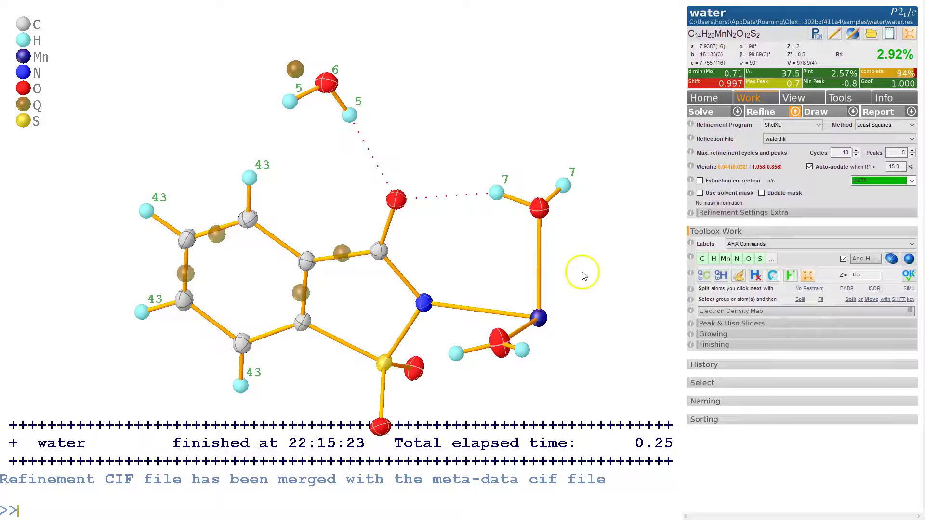
{"action": "left_click_drag", "start_coordinate": [578, 295], "coordinate": [596, 159]}
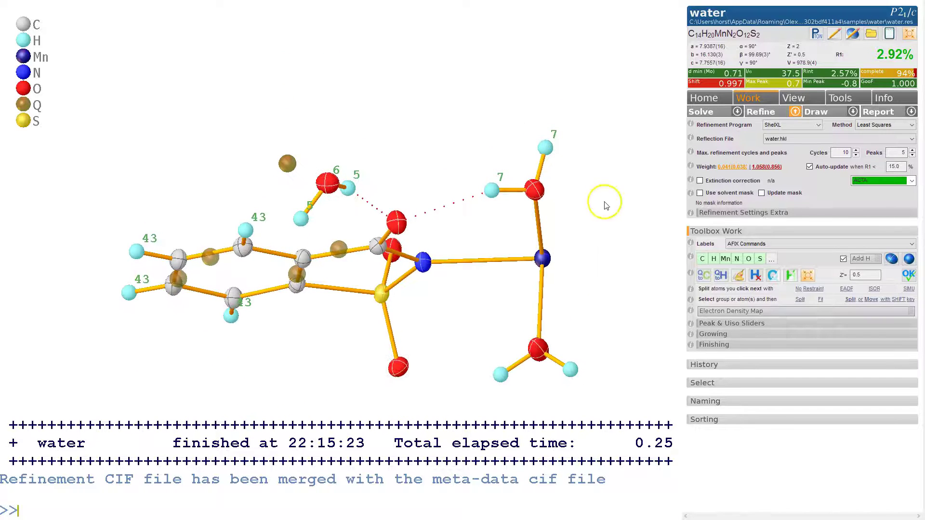
{"action": "left_click_drag", "start_coordinate": [606, 206], "coordinate": [606, 163]}
{"action": "left_click_drag", "start_coordinate": [589, 218], "coordinate": [552, 140]}
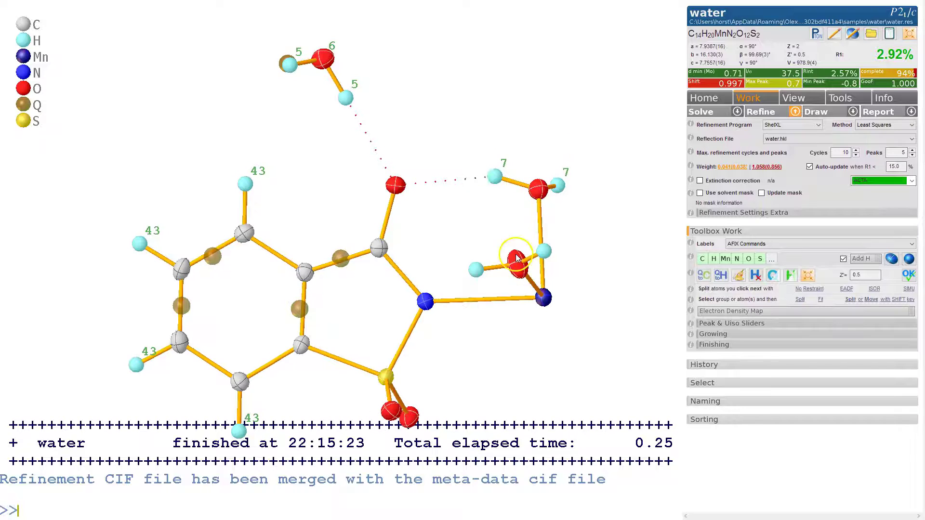
{"action": "left_click_drag", "start_coordinate": [612, 202], "coordinate": [626, 221]}
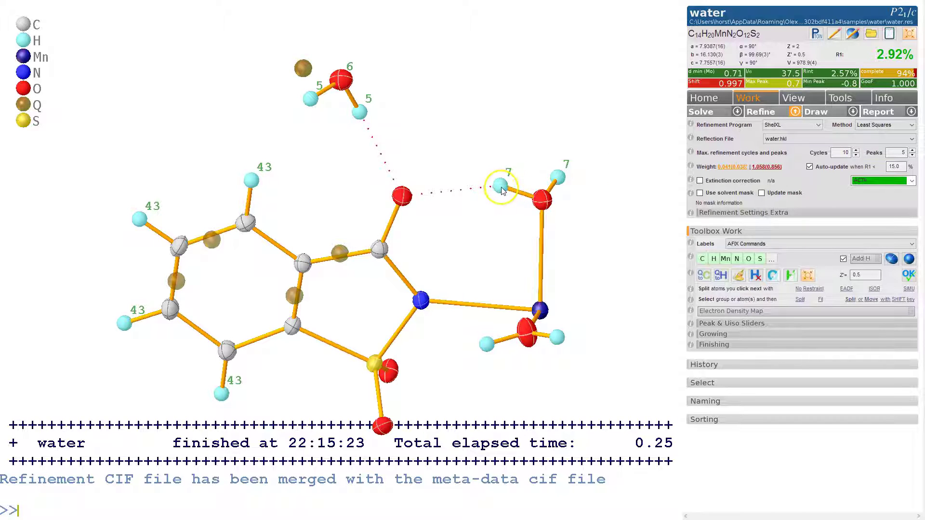
- Delete the right-hand water's hydrogens, re-add them with hadd -r, and refine to R1 2.89%
{"action": "left_click", "coordinate": [502, 189]}
{"action": "left_click", "coordinate": [557, 178]}
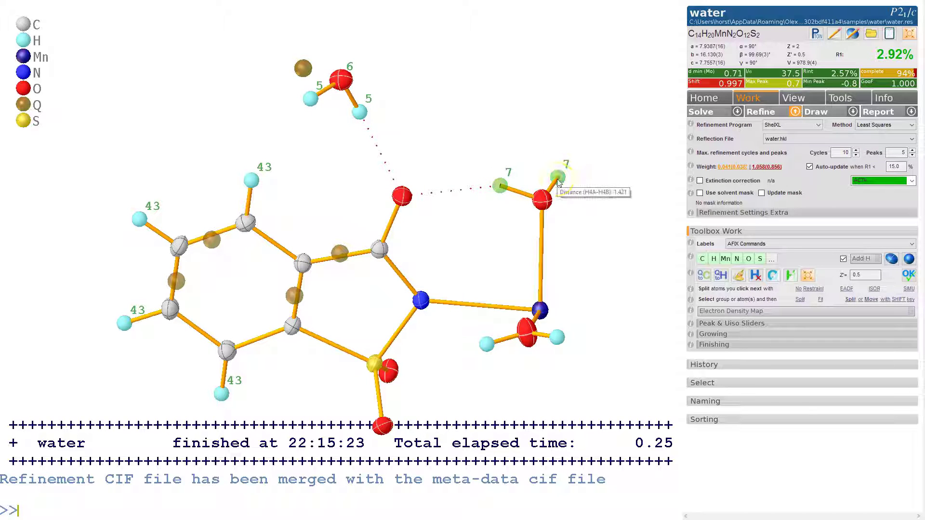
{"action": "key", "text": "Delete"}
{"action": "left_click", "coordinate": [536, 205]}
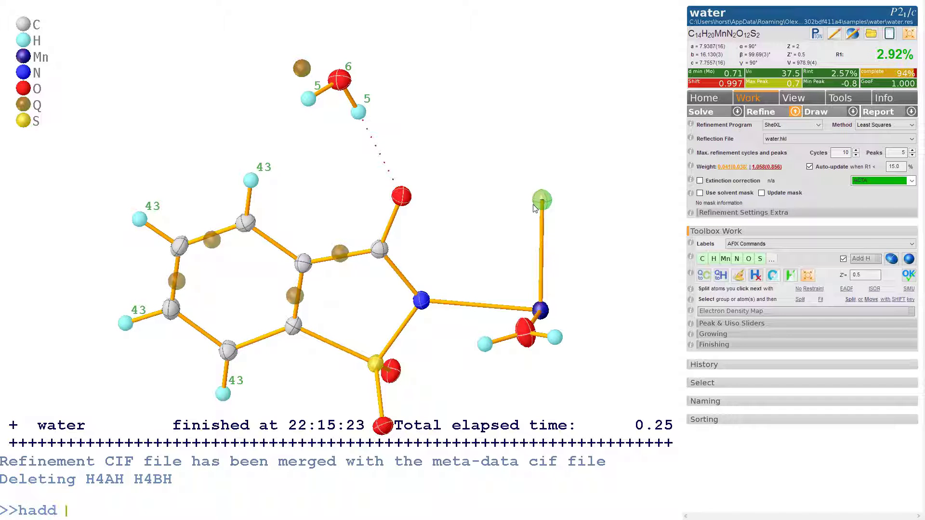
{"action": "key", "text": "Return"}
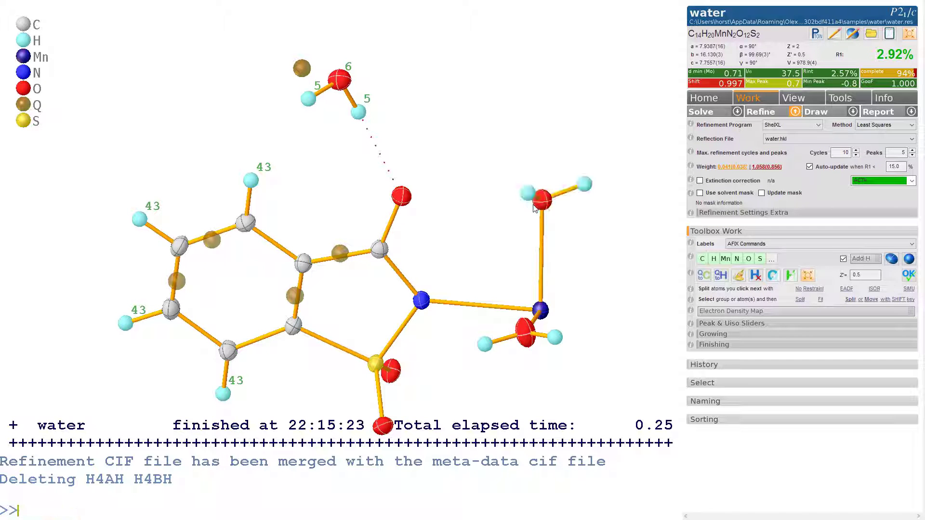
{"action": "left_click", "coordinate": [569, 189]}
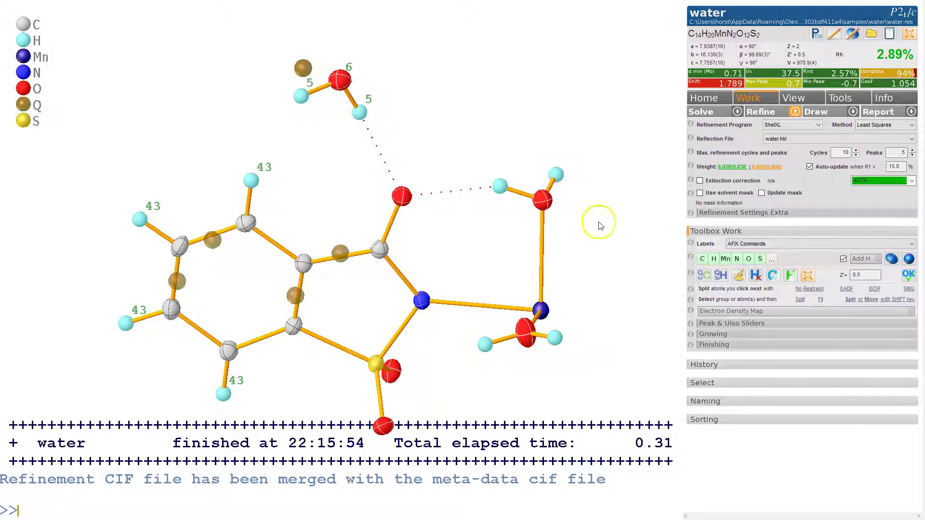
{"action": "left_click_drag", "start_coordinate": [601, 225], "coordinate": [587, 208]}
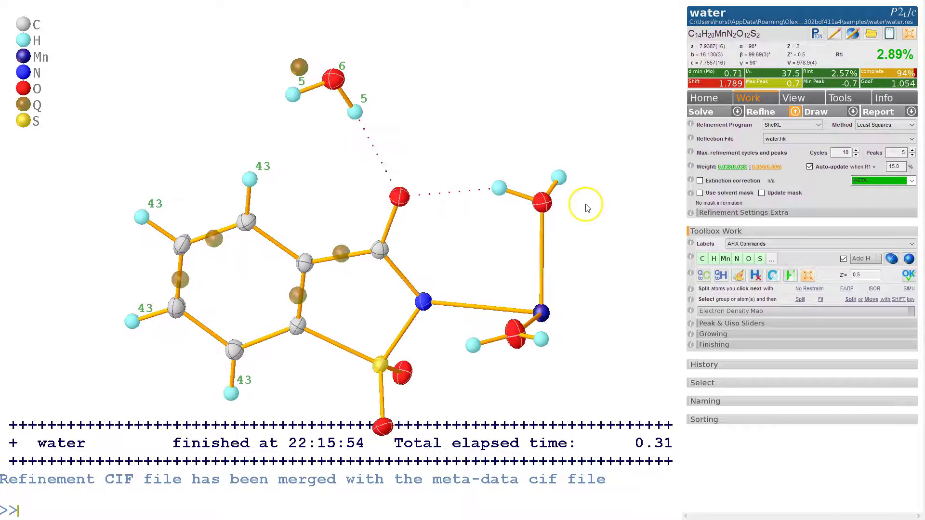
{"action": "left_click_drag", "start_coordinate": [479, 131], "coordinate": [613, 238], "text": "shift"}
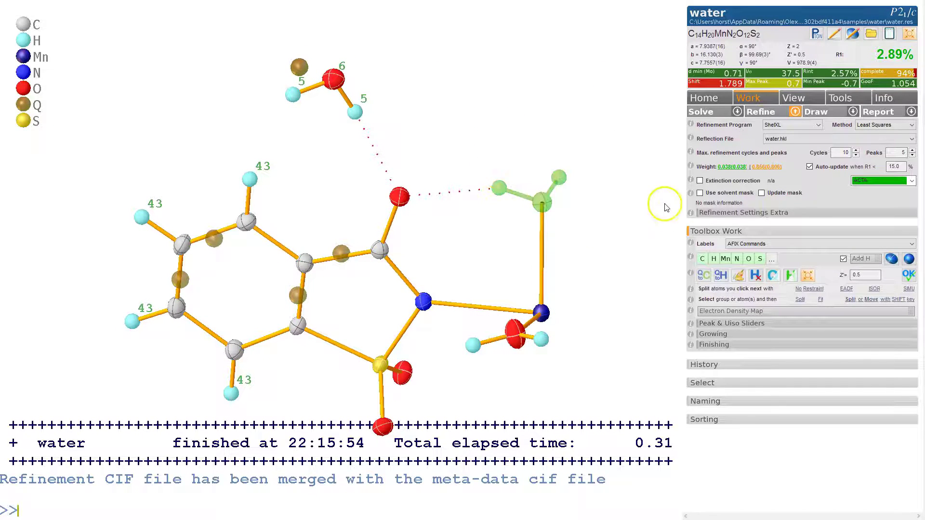
{"action": "left_click", "coordinate": [852, 36]}
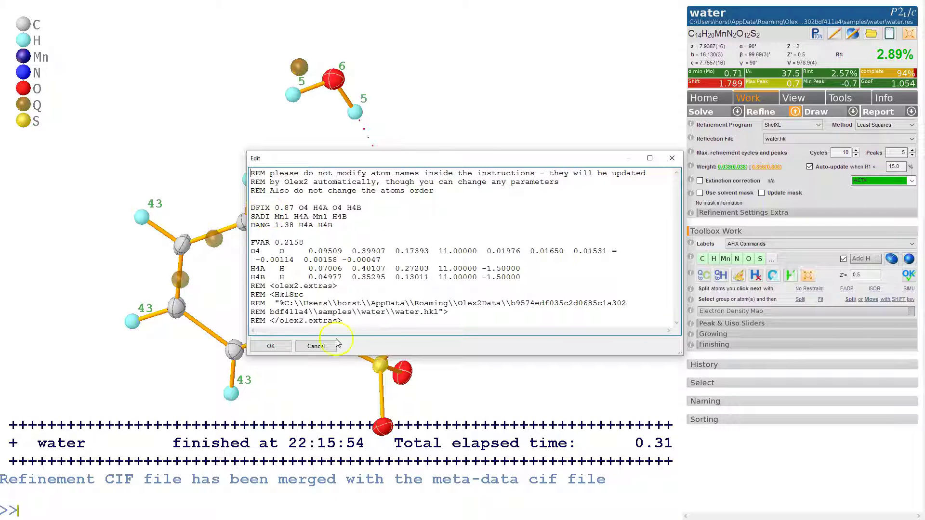
{"action": "left_click", "coordinate": [318, 346]}
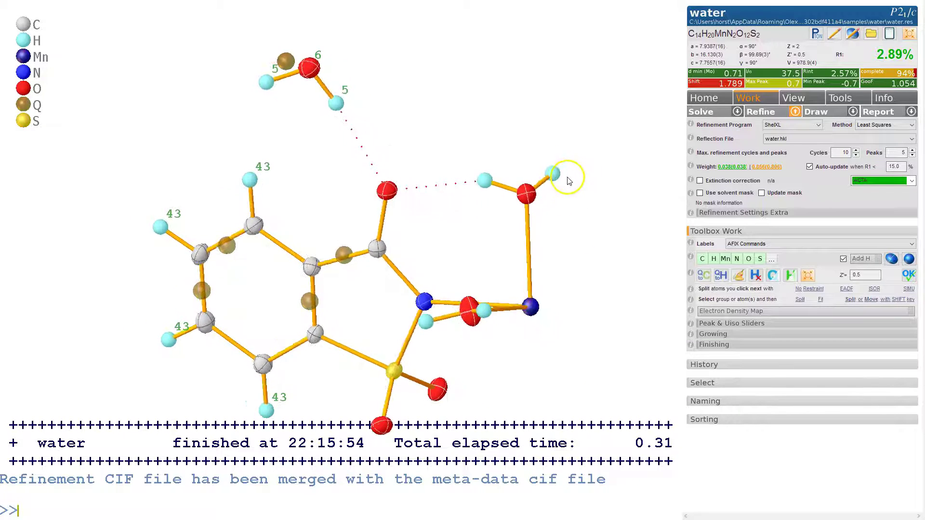
{"action": "left_click_drag", "start_coordinate": [569, 181], "coordinate": [611, 169]}
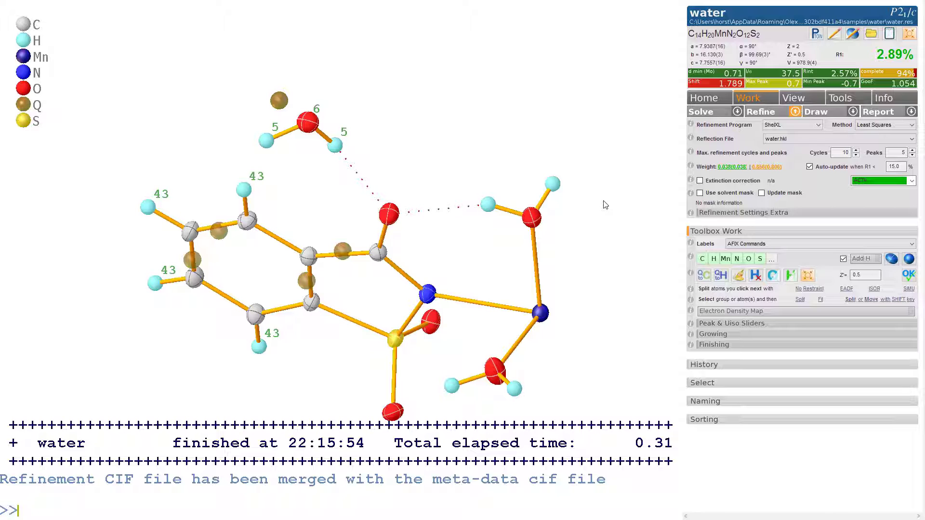
- Delete both upper-water hydrogens and regenerate them on its oxygen with hadd -r
{"action": "left_click_drag", "start_coordinate": [588, 17], "coordinate": [367, 89]}
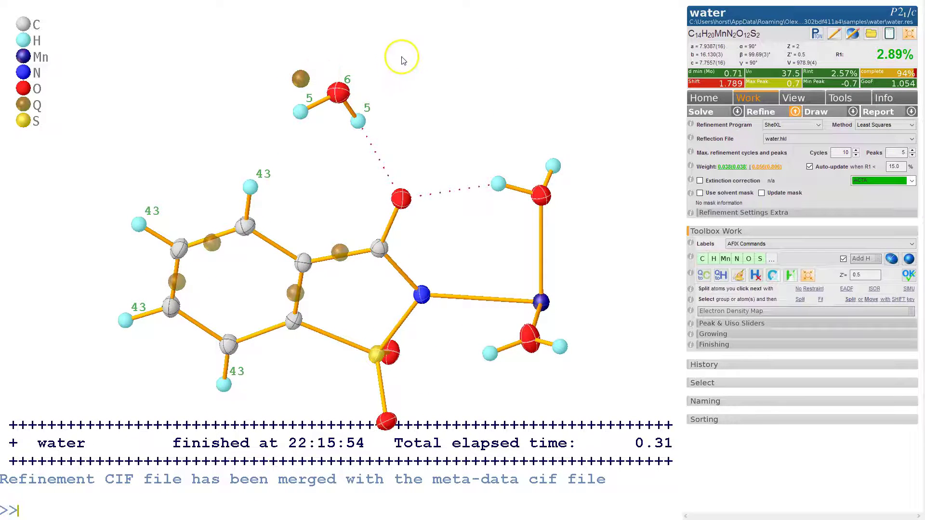
{"action": "left_click_drag", "start_coordinate": [398, 56], "coordinate": [397, 72]}
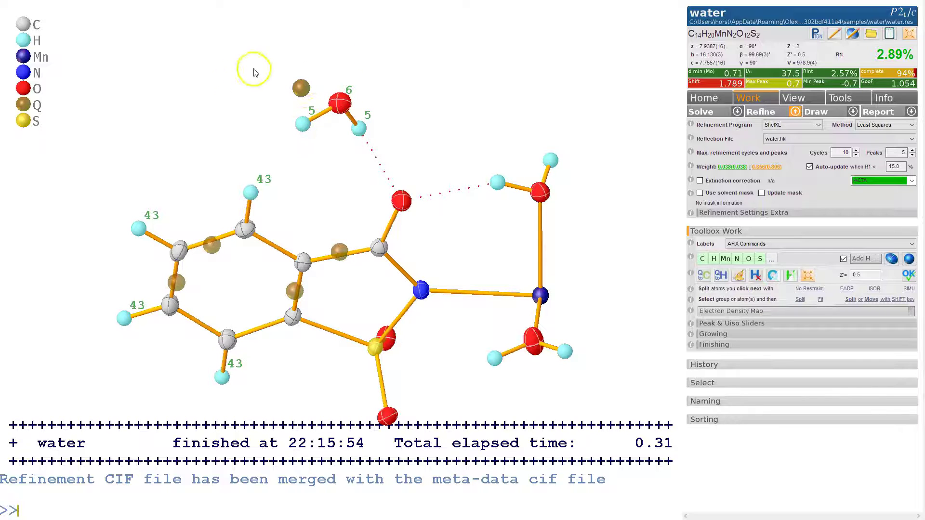
{"action": "left_click_drag", "start_coordinate": [467, 99], "coordinate": [405, 105]}
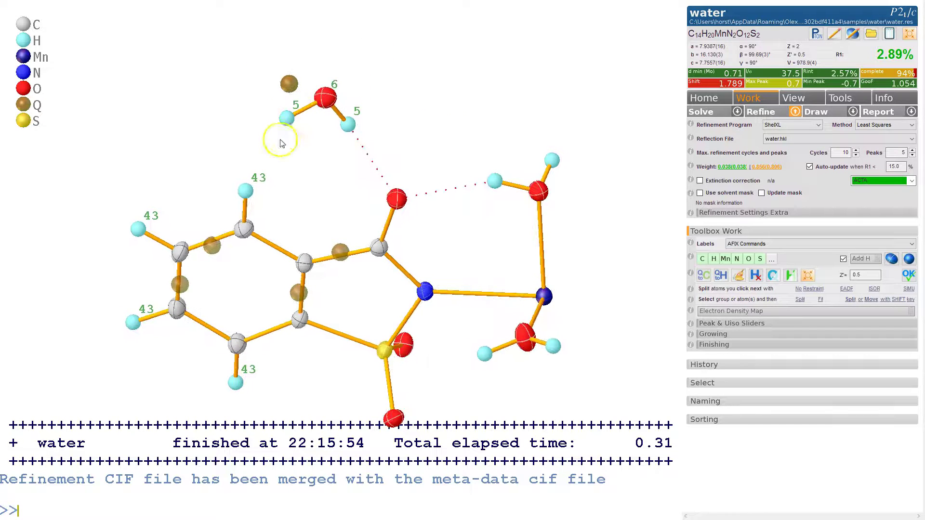
{"action": "left_click", "coordinate": [290, 121]}
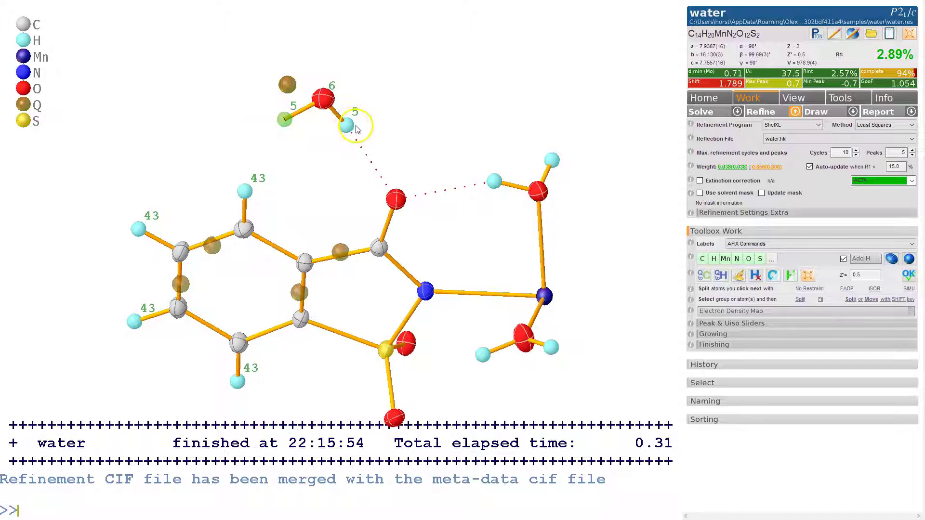
{"action": "left_click", "coordinate": [350, 130]}
{"action": "key", "text": "Delete"}
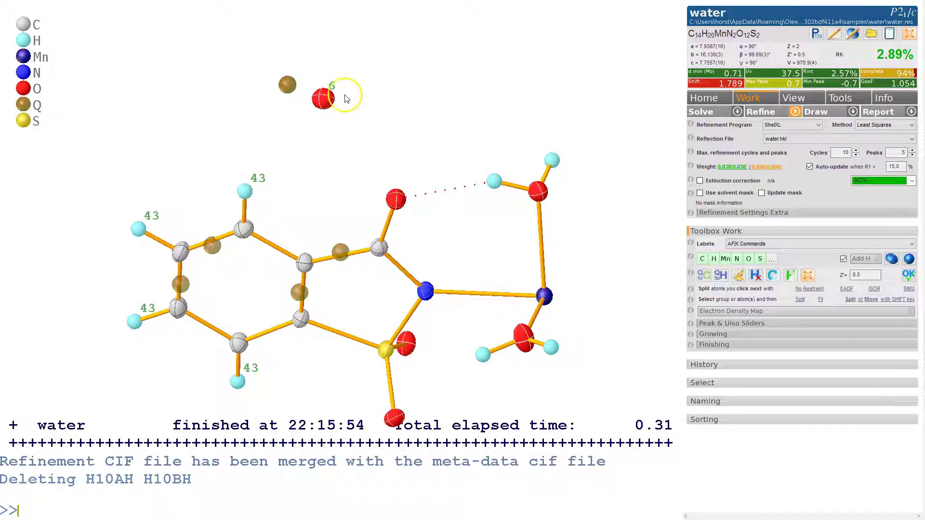
{"action": "left_click", "coordinate": [325, 101]}
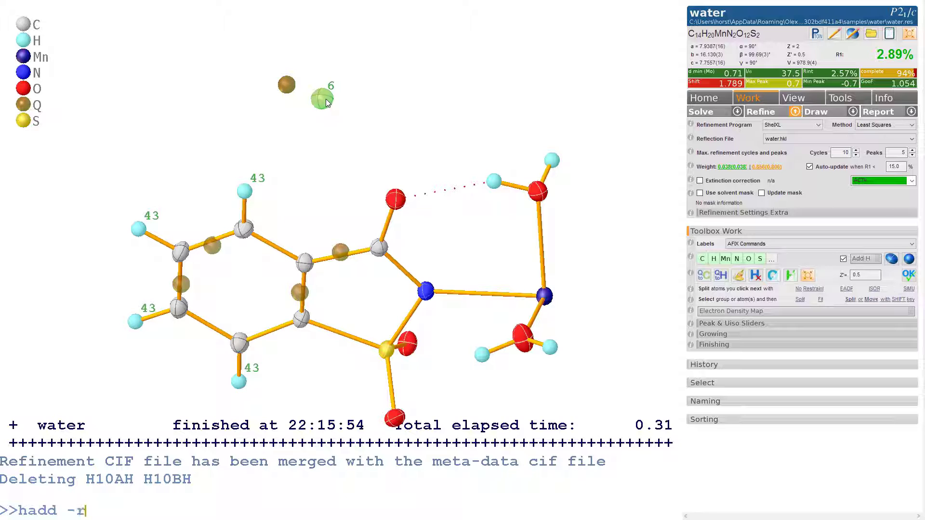
{"action": "key", "text": "Return"}
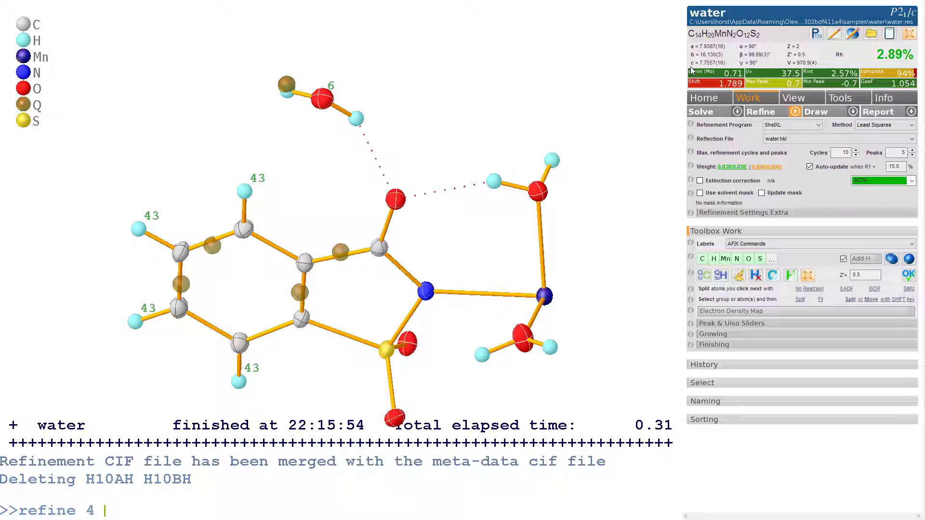
- Run refine 4 5, a 4-cycle refinement that brings R1 to 2.61%
{"action": "type", "text": "refine 4 5"}
{"action": "key", "text": "Return"}
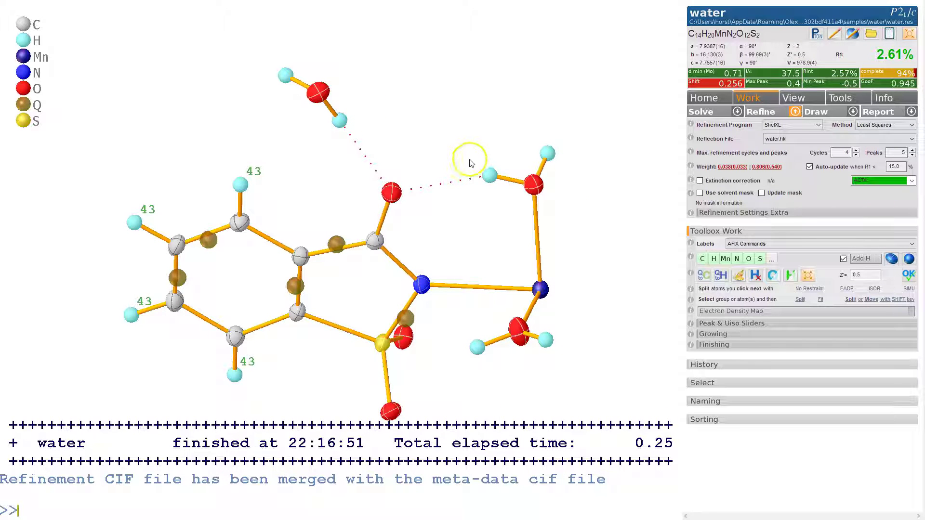
{"action": "left_click_drag", "start_coordinate": [501, 113], "coordinate": [601, 148]}
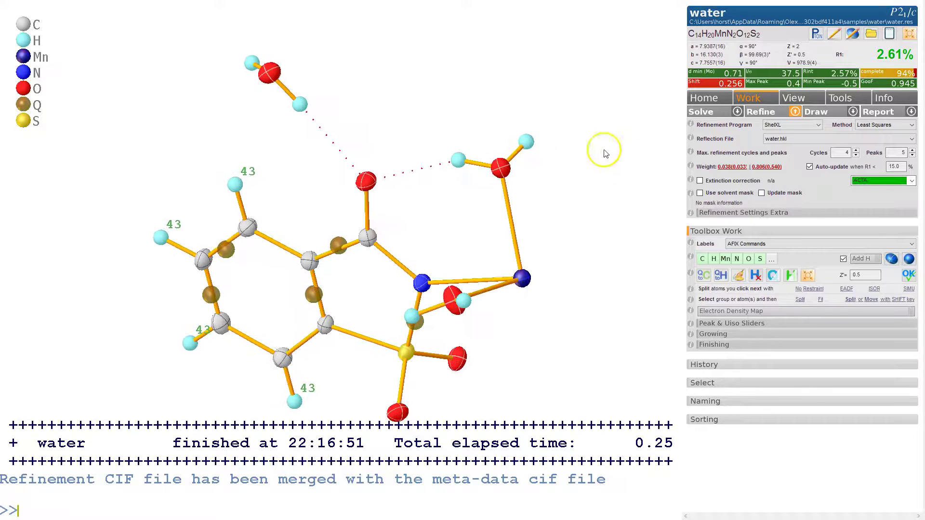
{"action": "left_click_drag", "start_coordinate": [555, 193], "coordinate": [436, 240]}
{"action": "left_click_drag", "start_coordinate": [540, 224], "coordinate": [572, 201]}
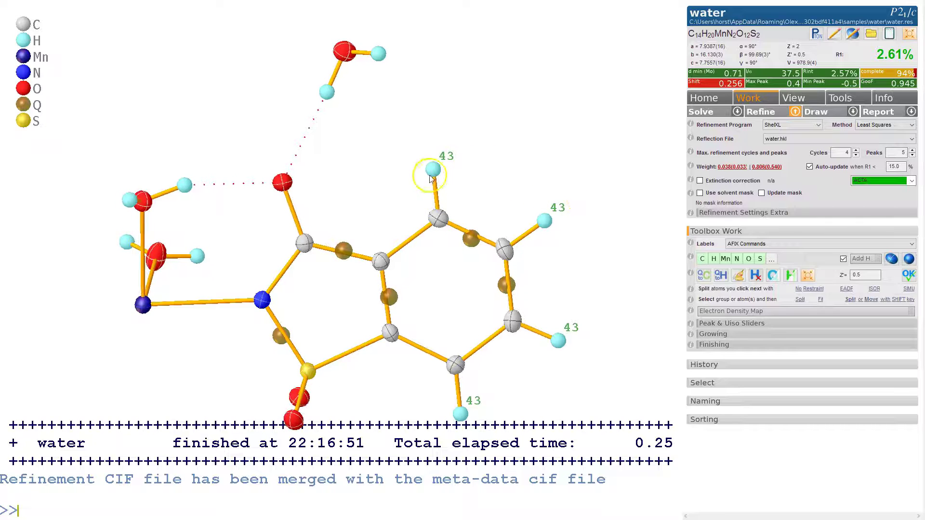
- List the four aryl C–H bonds (C6-H6, C5-H5, C2-H2, C1-H1) with sel -l, each 0.950
{"action": "left_click", "coordinate": [435, 196]}
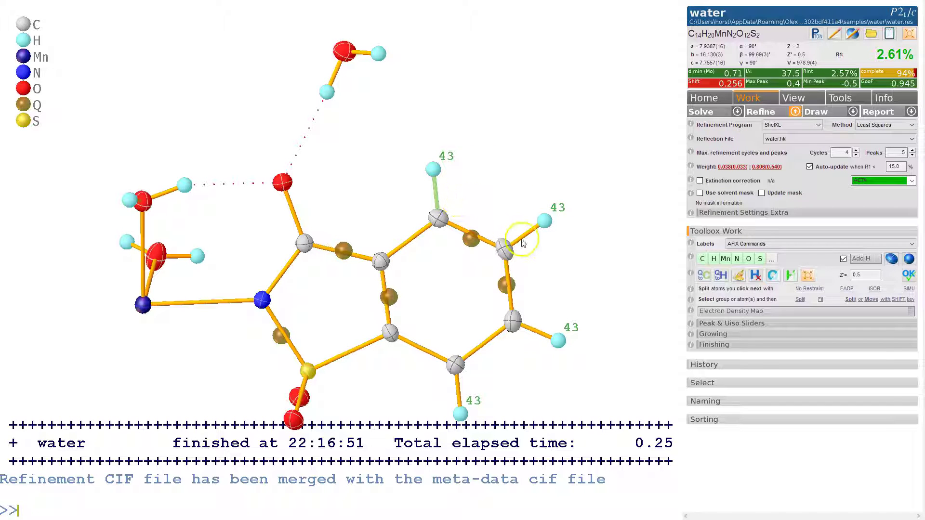
{"action": "left_click", "coordinate": [523, 240]}
{"action": "left_click", "coordinate": [540, 336]}
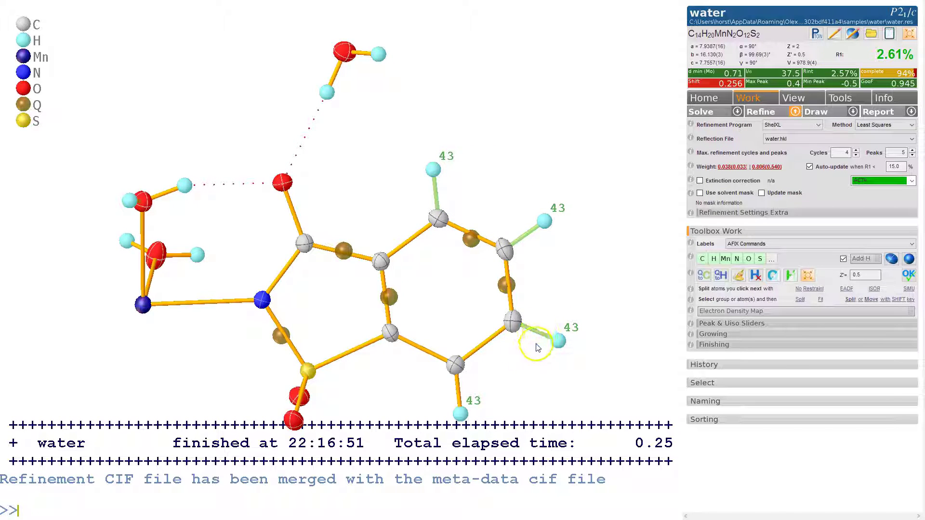
{"action": "left_click", "coordinate": [459, 389]}
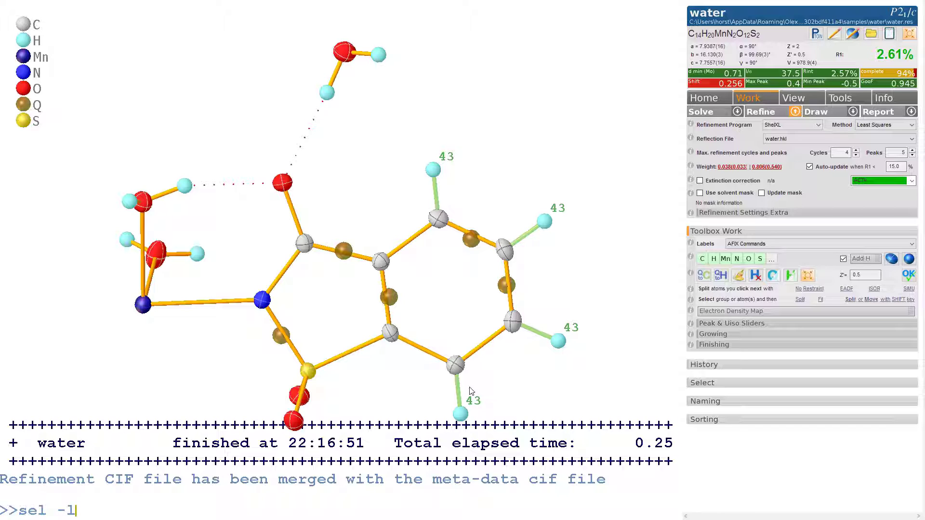
{"action": "key", "text": "Return"}
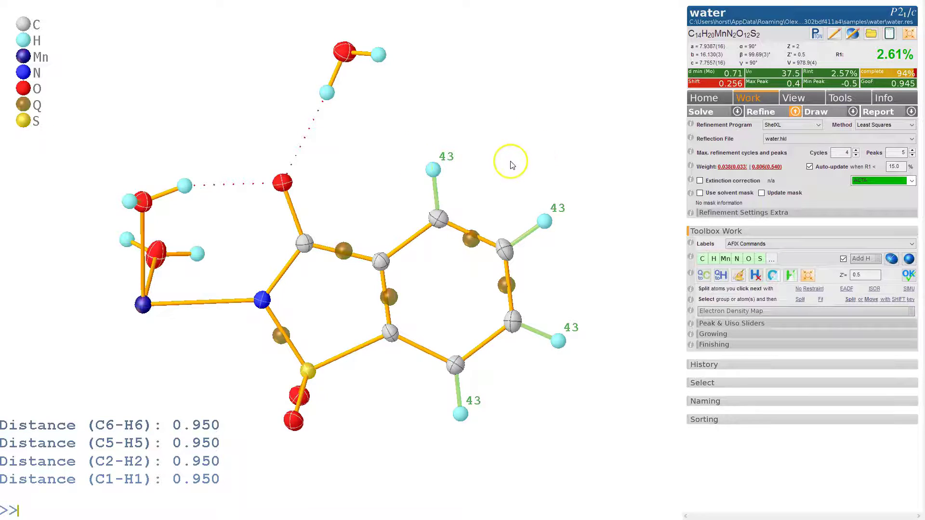
- Remove the riding constraint from the four phenyl hydrogens with afix 0 and refine
{"action": "left_click_drag", "start_coordinate": [512, 165], "coordinate": [519, 159]}
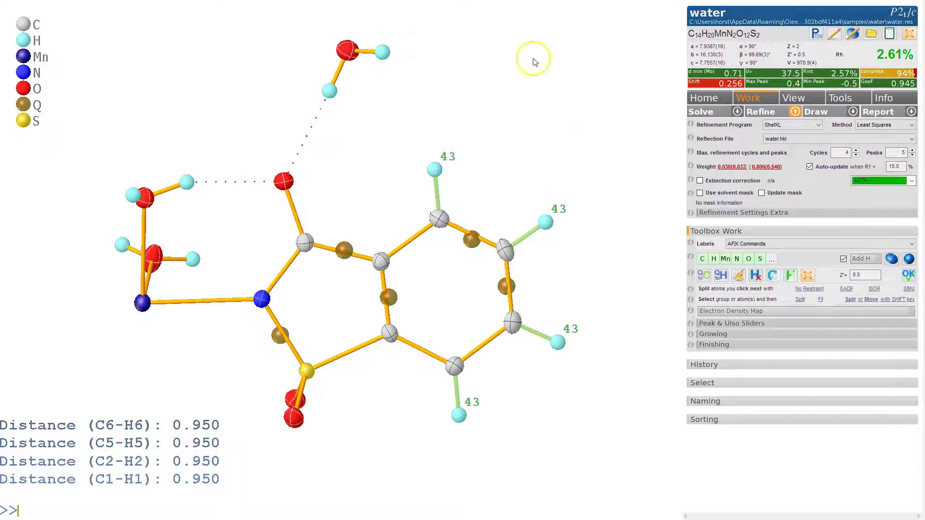
{"action": "left_click", "coordinate": [433, 166]}
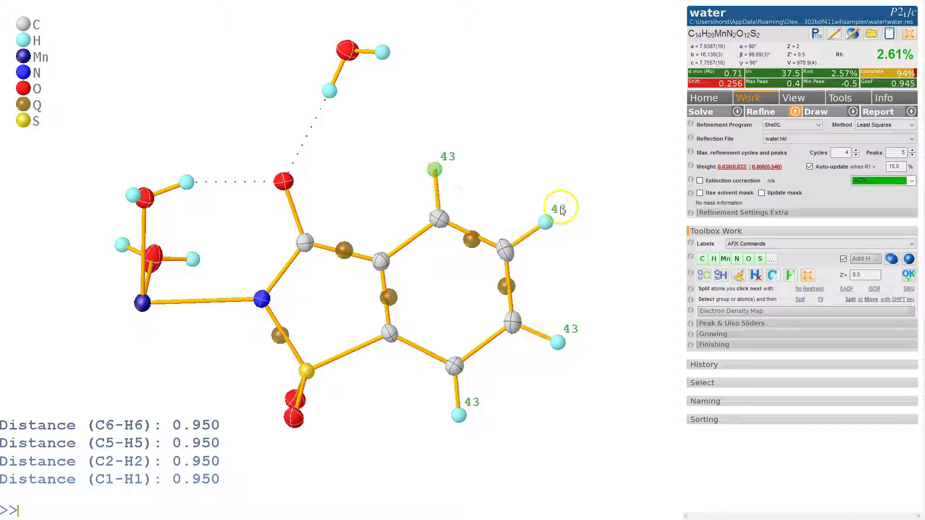
{"action": "left_click", "coordinate": [548, 220]}
{"action": "left_click", "coordinate": [558, 342]}
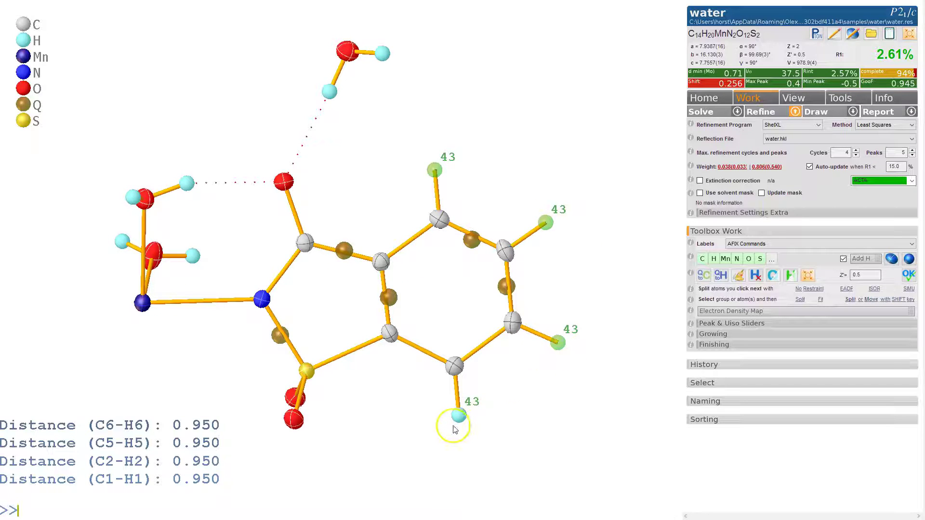
{"action": "left_click_drag", "start_coordinate": [453, 429], "coordinate": [470, 418]}
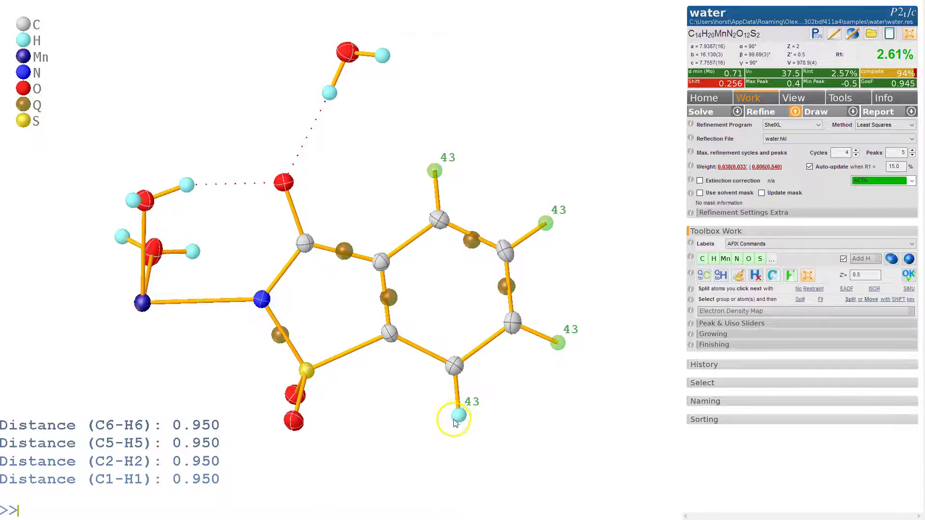
{"action": "left_click", "coordinate": [460, 415]}
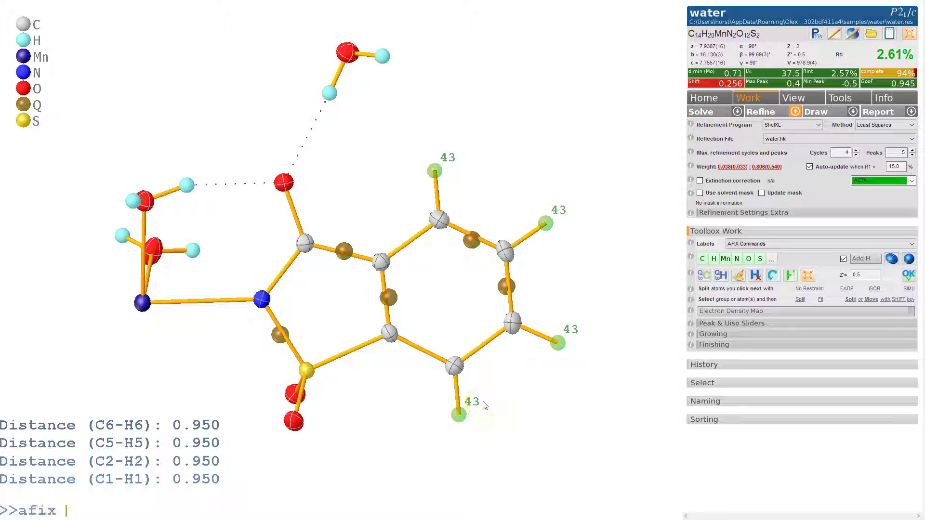
{"action": "key", "text": "Return"}
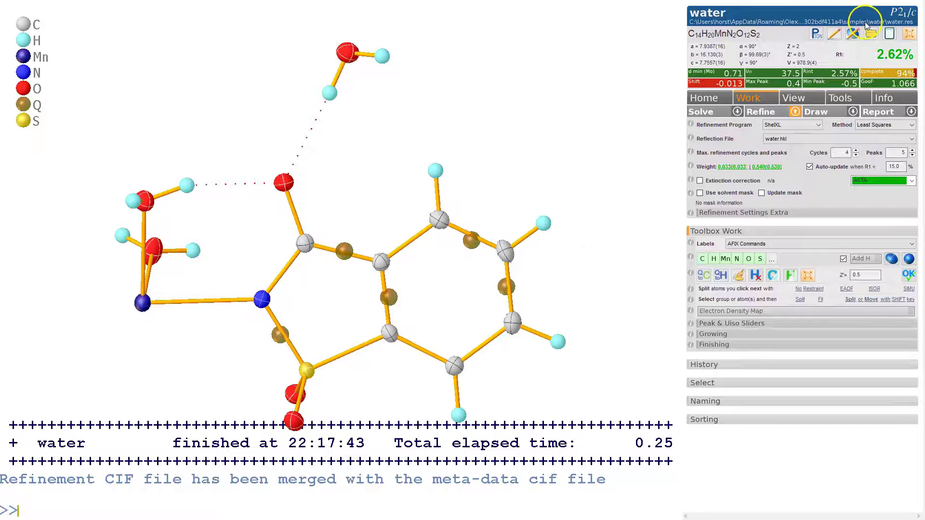
- List the freed C–H distances with sel -l: 0.949, 0.918, 0.942 and 0.961
{"action": "left_click", "coordinate": [437, 193]}
{"action": "left_click", "coordinate": [526, 241]}
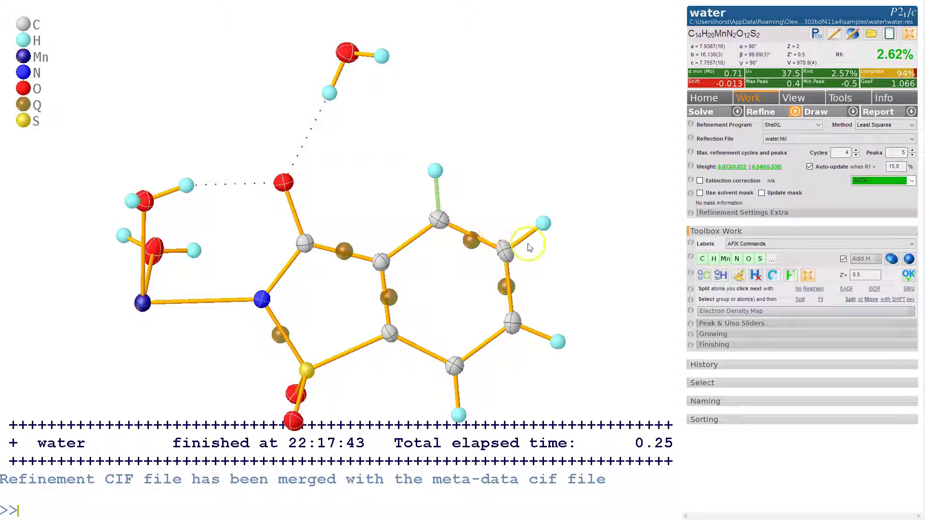
{"action": "left_click", "coordinate": [539, 331]}
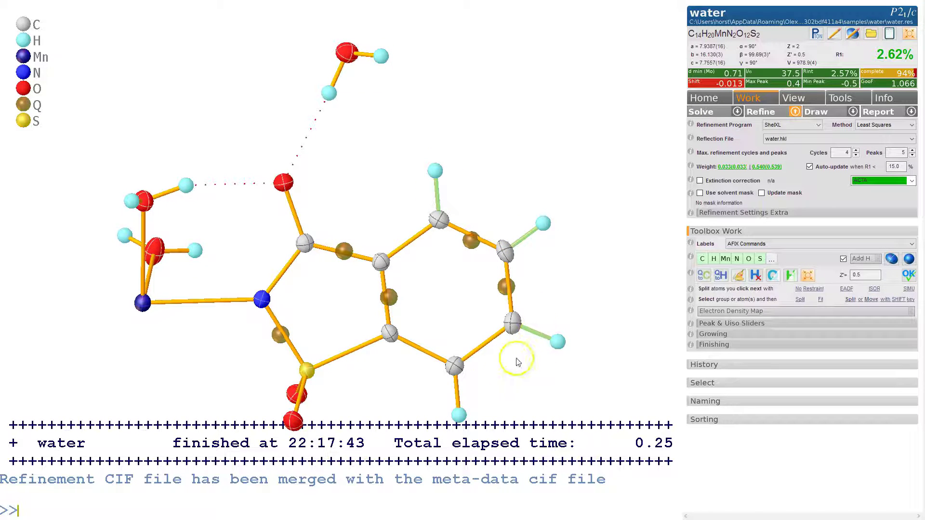
{"action": "left_click", "coordinate": [464, 392]}
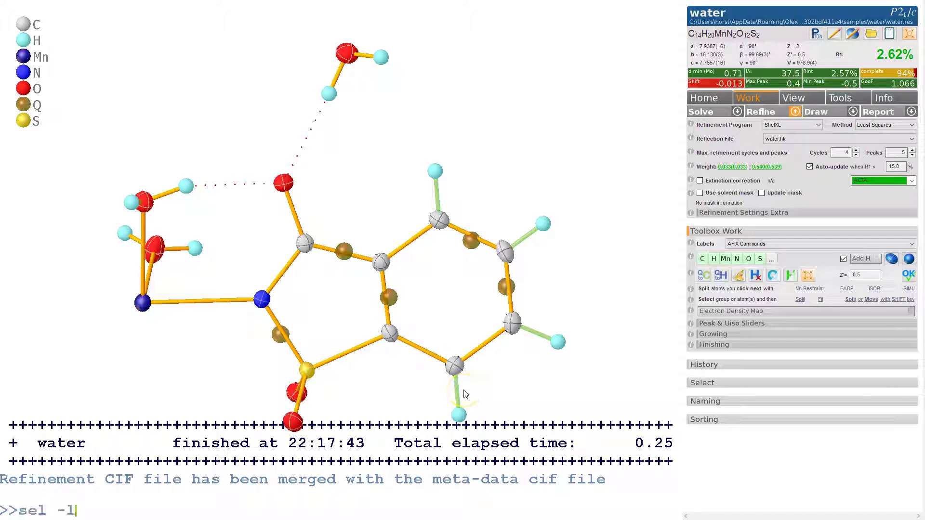
{"action": "key", "text": "Return"}
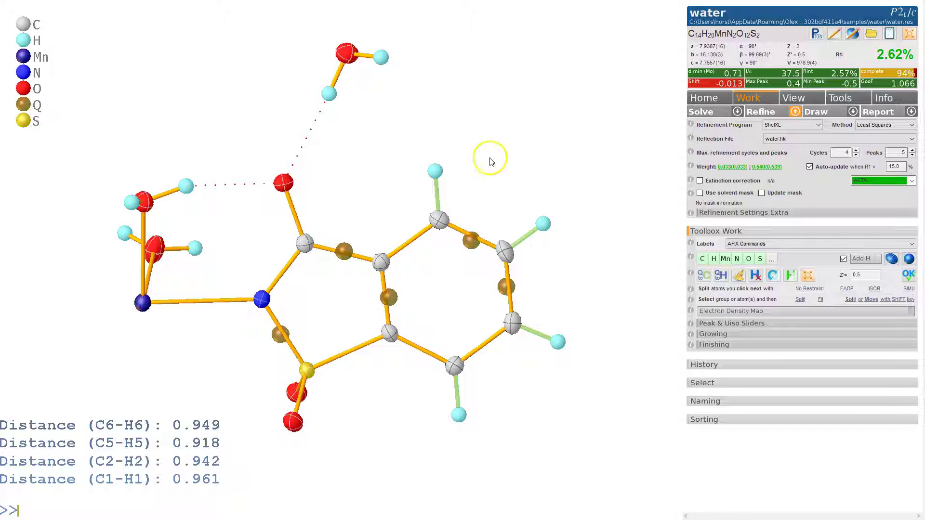
- Regenerate the four phenyl hydrogens with hadd as AFIX 43 riding hydrogens
{"action": "left_click", "coordinate": [434, 171]}
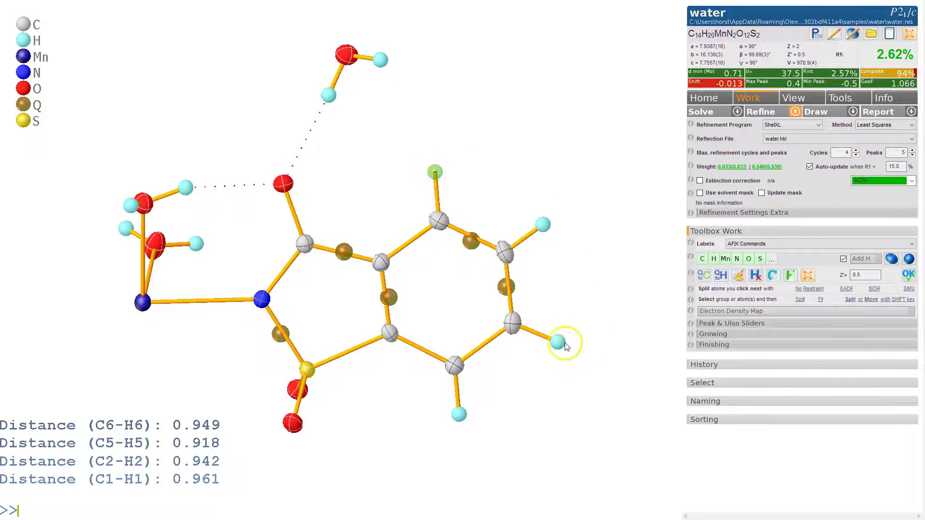
{"action": "left_click", "coordinate": [469, 413]}
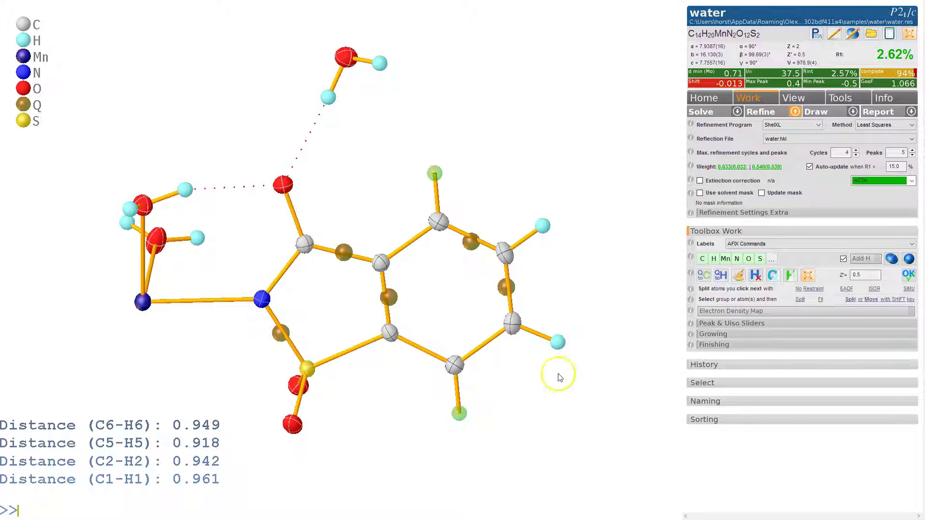
{"action": "left_click", "coordinate": [559, 342]}
{"action": "left_click", "coordinate": [544, 226]}
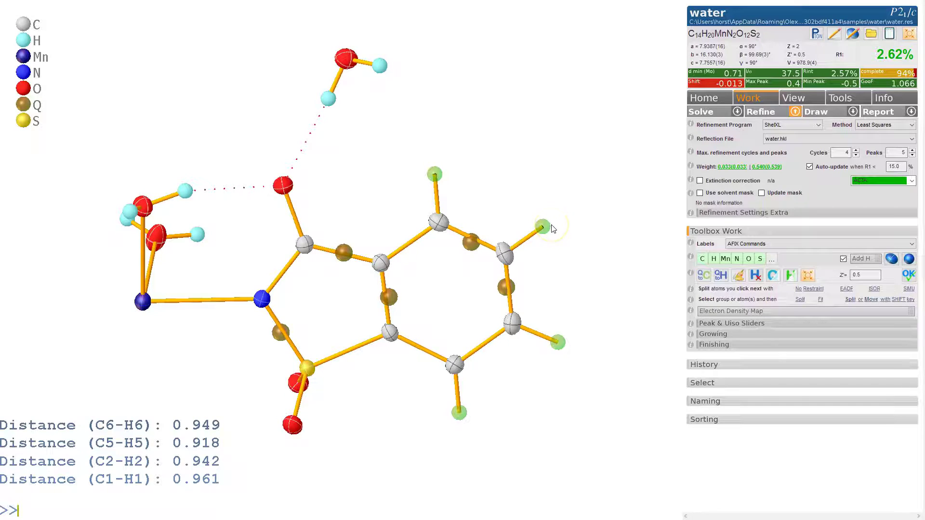
{"action": "type", "text": "hadd"}
{"action": "key", "text": "Return"}
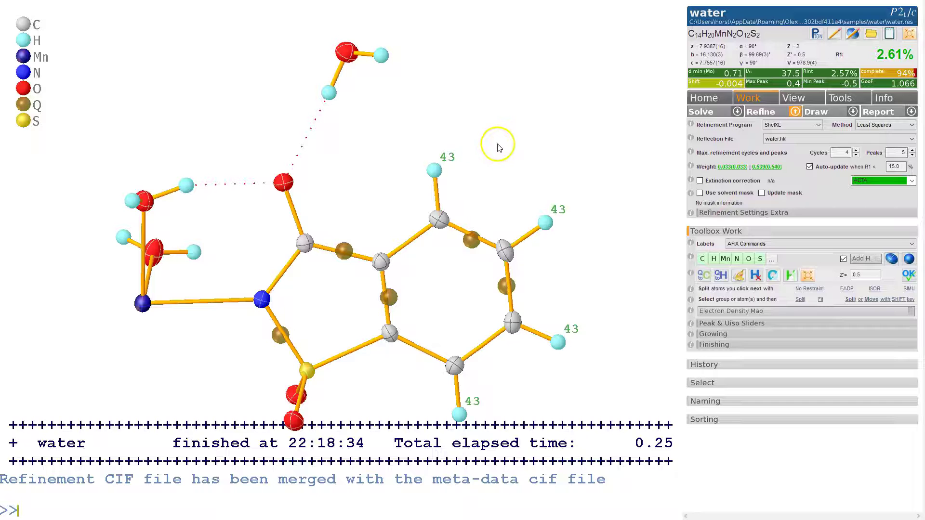
- Grow the symmetry-equivalent half at the Mn atom to display the full complex
{"action": "key", "text": "ctrl+g"}
{"action": "left_click", "coordinate": [147, 322]}
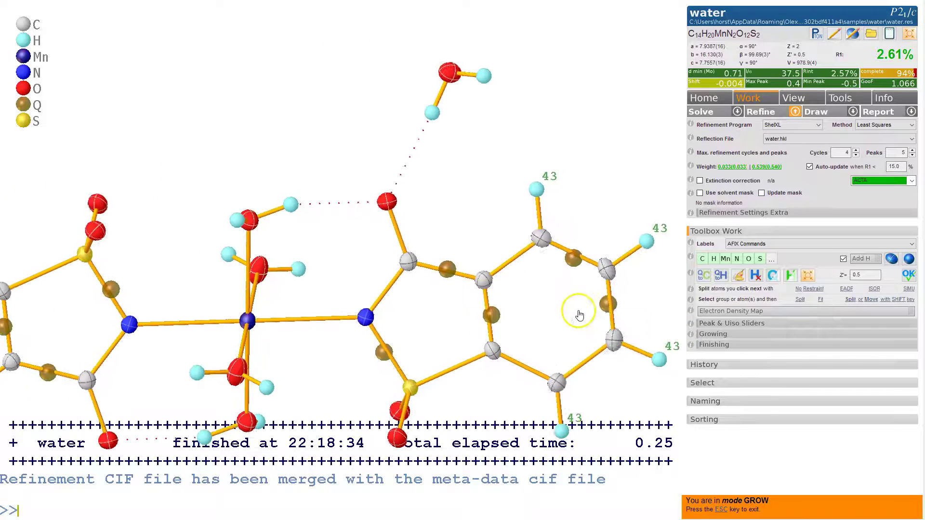
{"action": "mouse_move", "coordinate": [510, 199]}
{"action": "left_mouse_down"}
{"action": "mouse_move", "coordinate": [481, 155]}
{"action": "mouse_move", "coordinate": [452, 190]}
{"action": "mouse_move", "coordinate": [410, 216]}
{"action": "mouse_move", "coordinate": [400, 200]}
{"action": "mouse_move", "coordinate": [491, 209]}
{"action": "mouse_move", "coordinate": [476, 214]}
{"action": "mouse_move", "coordinate": [514, 200]}
{"action": "left_mouse_up"}
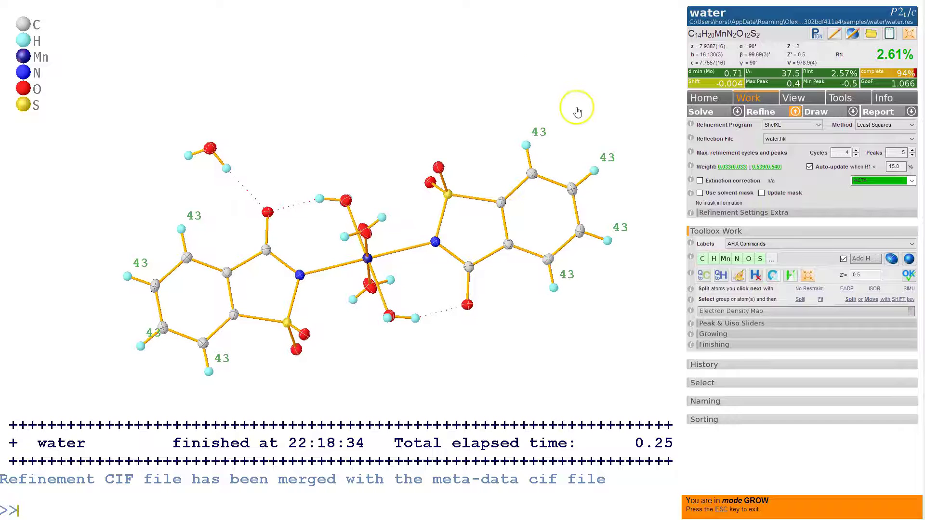
{"action": "mouse_move", "coordinate": [578, 107]}
{"action": "left_mouse_down"}
{"action": "mouse_move", "coordinate": [591, 114]}
{"action": "mouse_move", "coordinate": [573, 128]}
{"action": "mouse_move", "coordinate": [576, 108]}
{"action": "mouse_move", "coordinate": [574, 124]}
{"action": "mouse_move", "coordinate": [619, 91]}
{"action": "mouse_move", "coordinate": [590, 105]}
{"action": "left_mouse_up"}
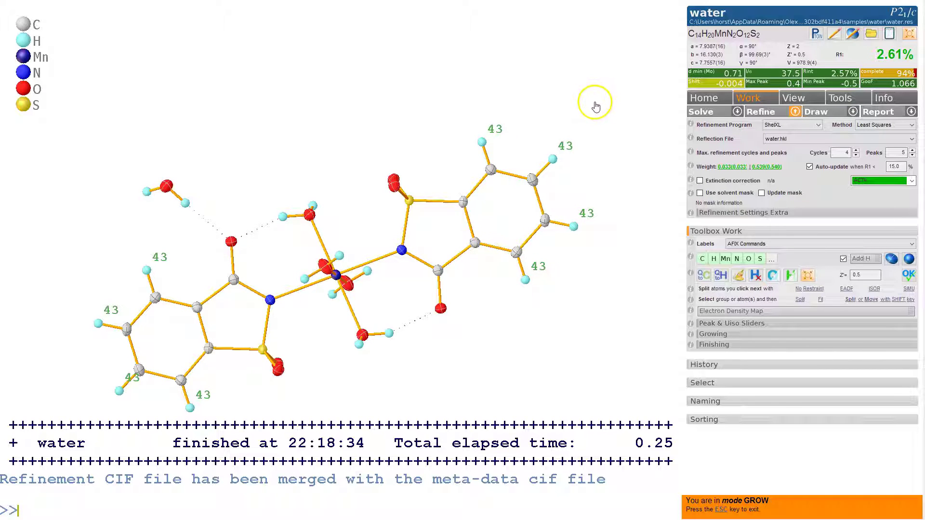
{"action": "left_click_drag", "start_coordinate": [481, 212], "coordinate": [465, 257]}
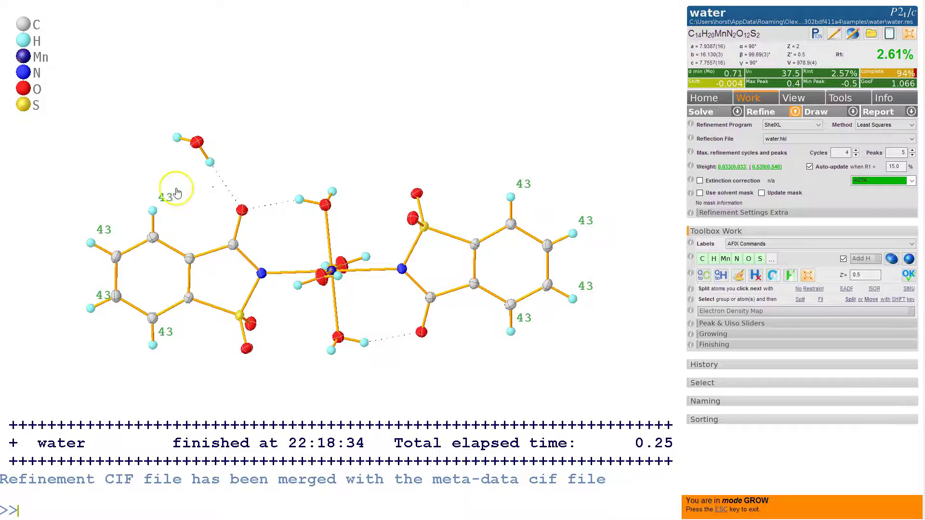
- Leave grow mode, delete hydrogen H6H and add hydrogens back to its ring carbon
{"action": "left_click_drag", "start_coordinate": [190, 189], "coordinate": [217, 161]}
{"action": "key", "text": "Escape"}
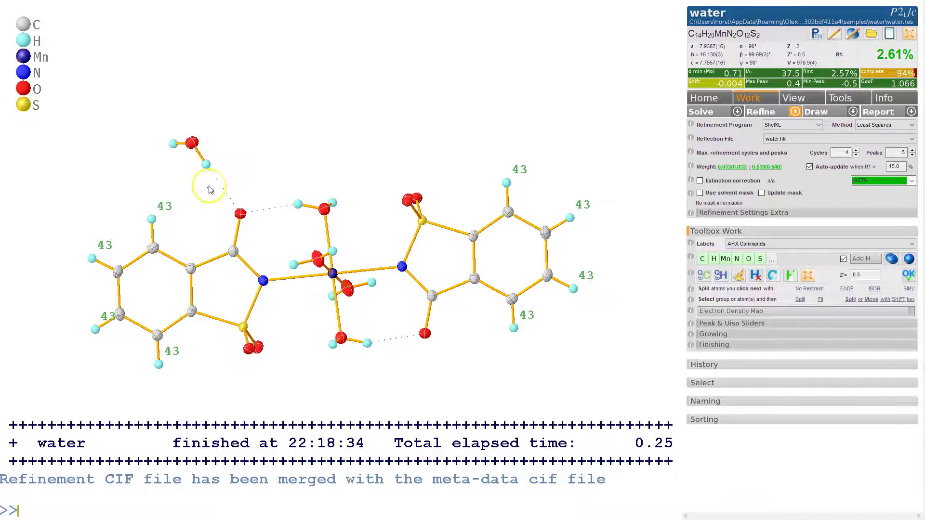
{"action": "left_click", "coordinate": [151, 221]}
{"action": "key", "text": "Delete"}
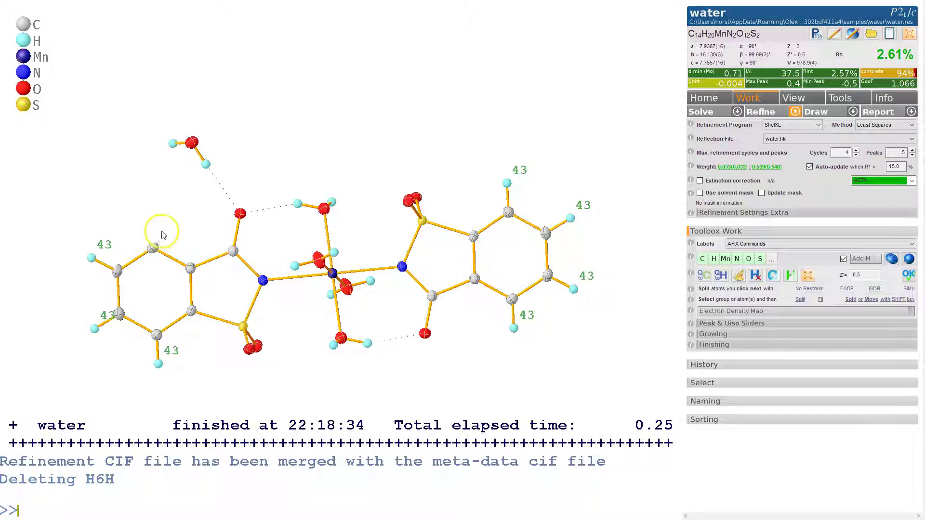
{"action": "left_click", "coordinate": [154, 249]}
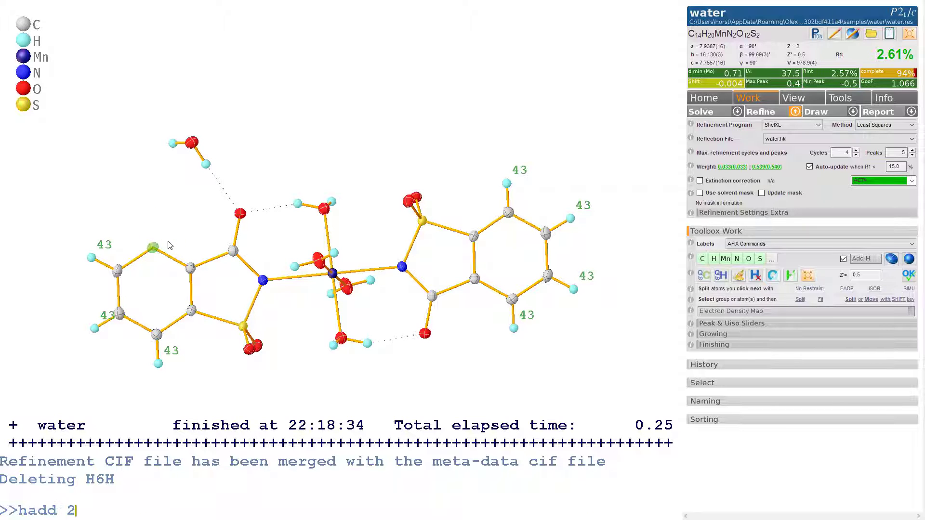
{"action": "key", "text": "Return"}
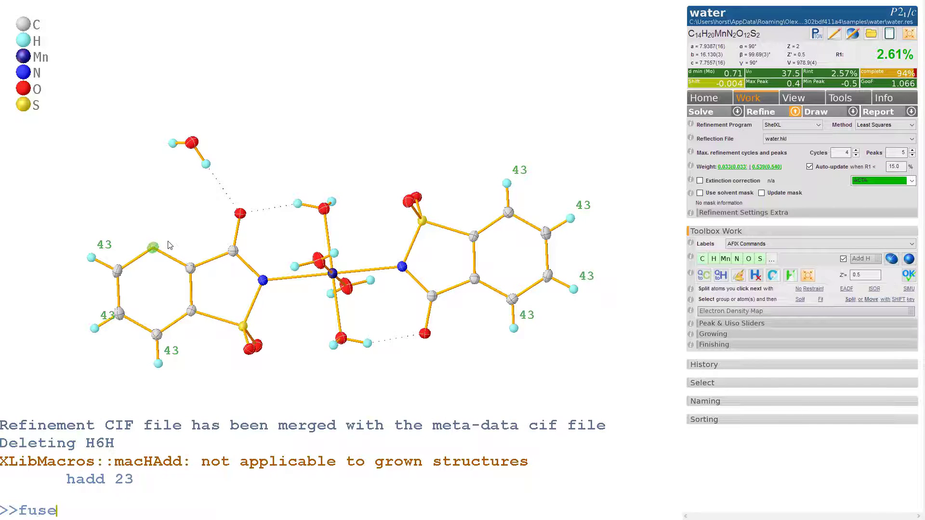
- Fuse to the asymmetric unit and try hadd 23 on C6, which Olex2 rejects
{"action": "type", "text": "fuse"}
{"action": "key", "text": "Return"}
{"action": "left_click", "coordinate": [236, 238]}
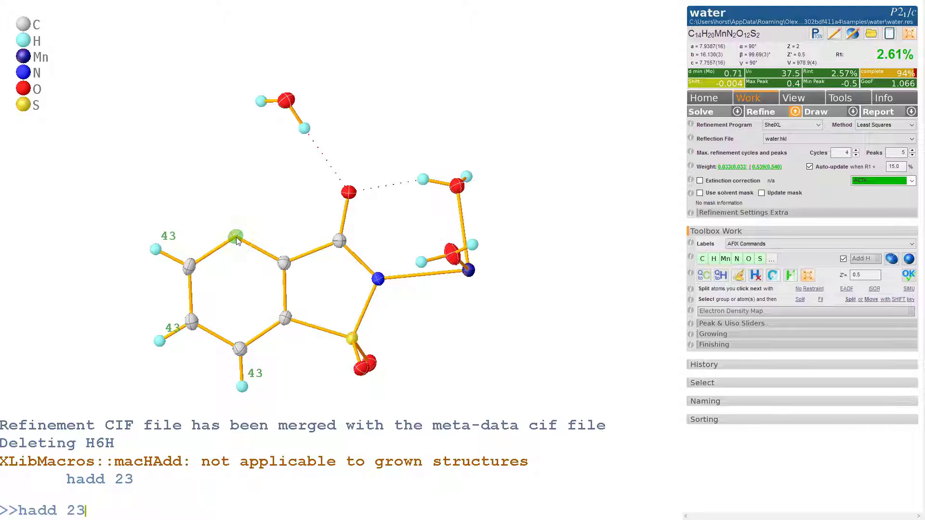
{"action": "type", "text": "hadd 23"}
{"action": "key", "text": "Return"}
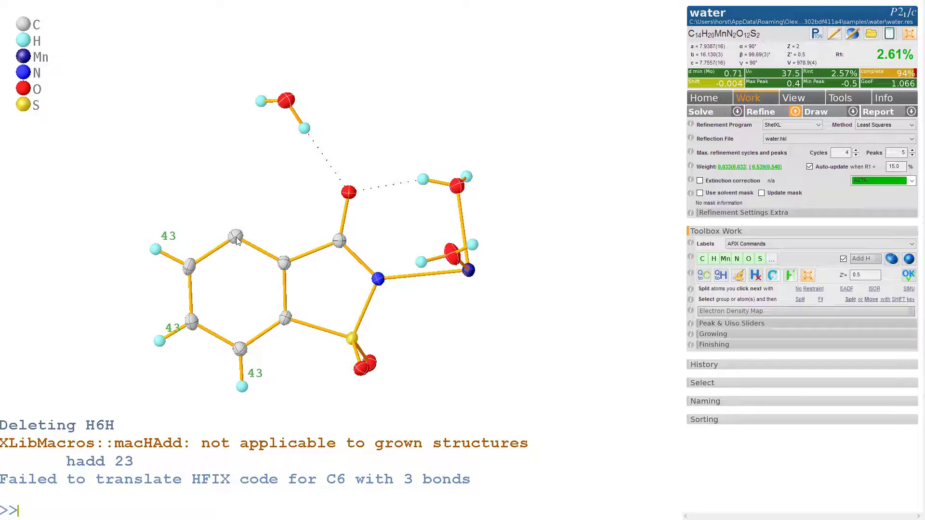
{"action": "left_click_drag", "start_coordinate": [397, 281], "coordinate": [615, 192]}
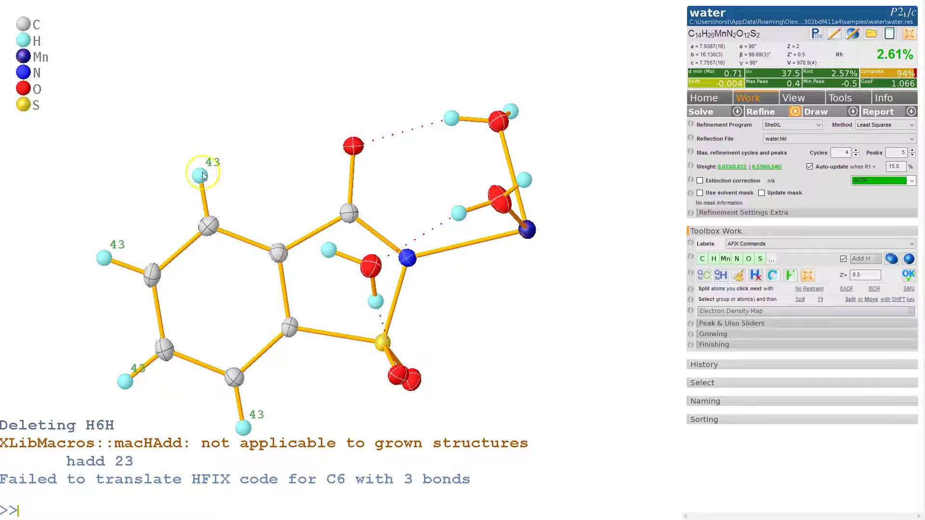
{"action": "left_click_drag", "start_coordinate": [203, 177], "coordinate": [200, 180]}
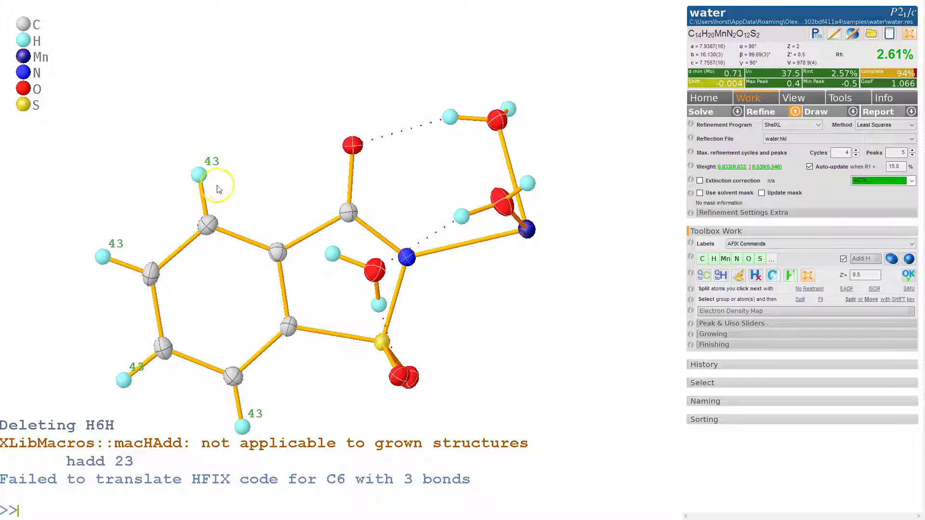
- Delete the wrongly added ring hydrogen, re-add hydrogens to the carbon, refine and show residual peaks
{"action": "left_click", "coordinate": [188, 172]}
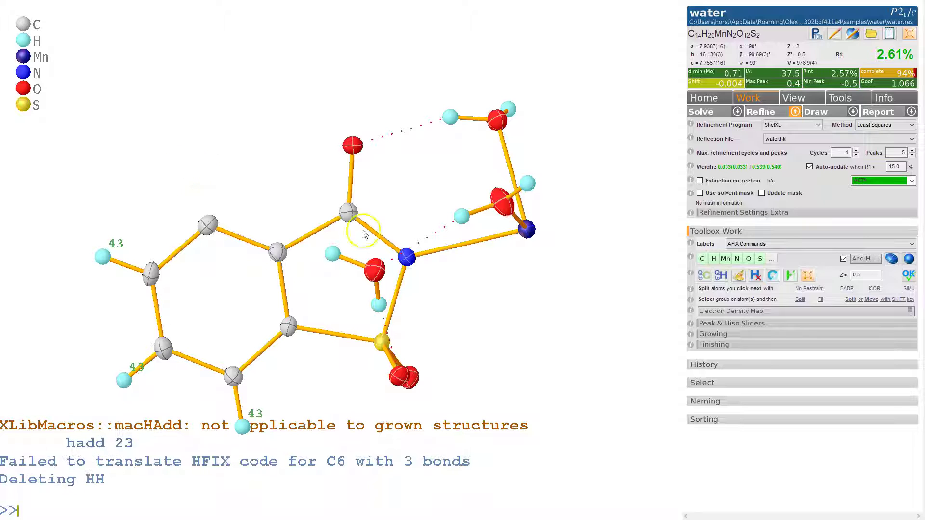
{"action": "left_click", "coordinate": [216, 227]}
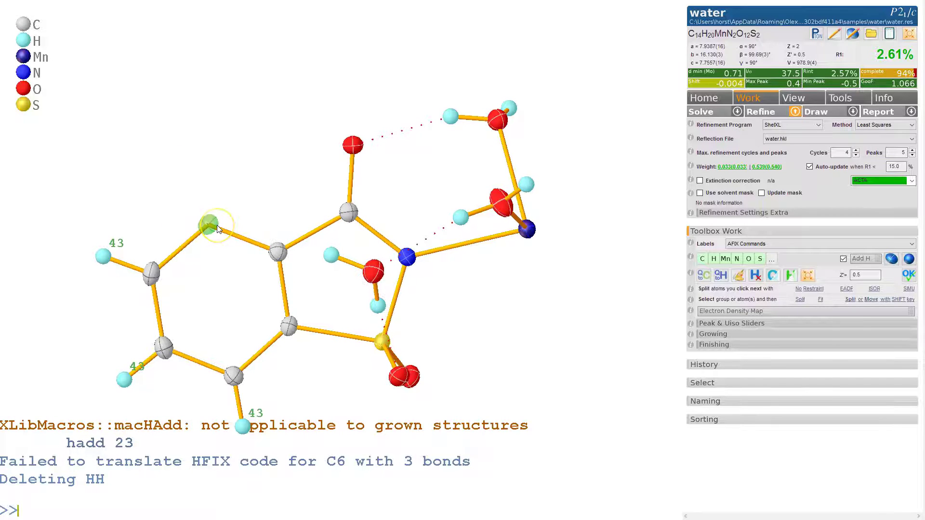
{"action": "key", "text": "Return"}
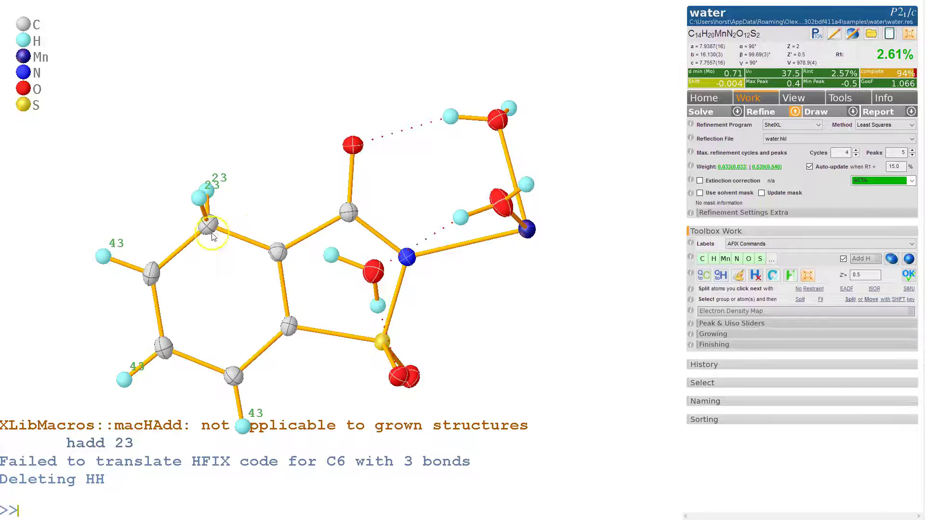
{"action": "left_click_drag", "start_coordinate": [214, 215], "coordinate": [244, 205]}
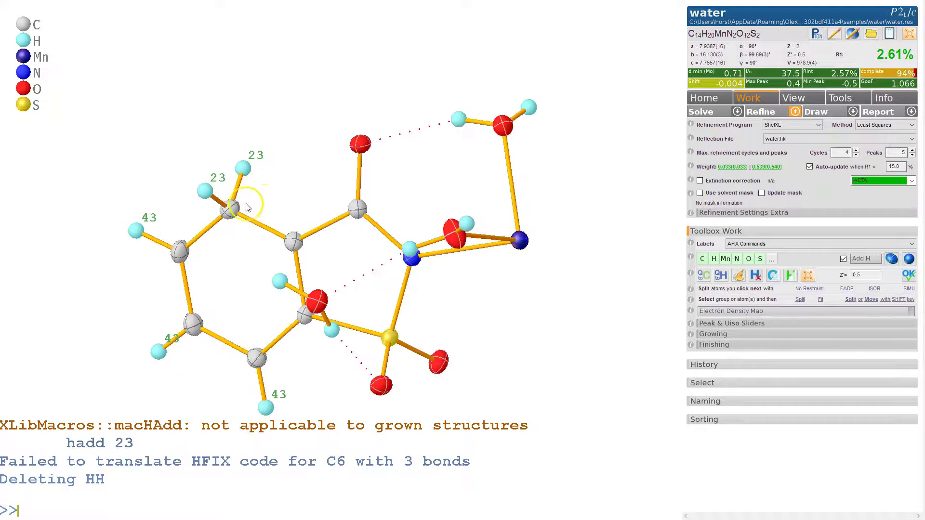
{"action": "key", "text": "ctrl+r"}
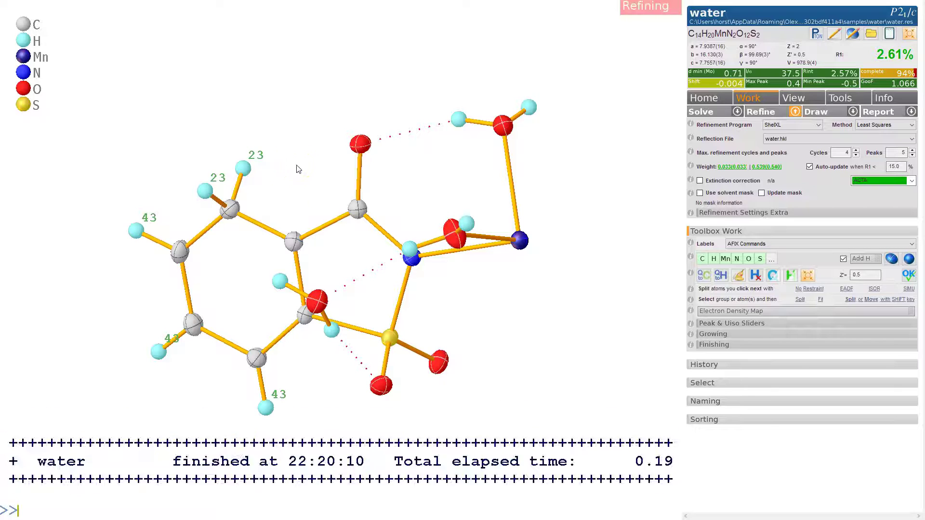
{"action": "key", "text": "ctrl+q"}
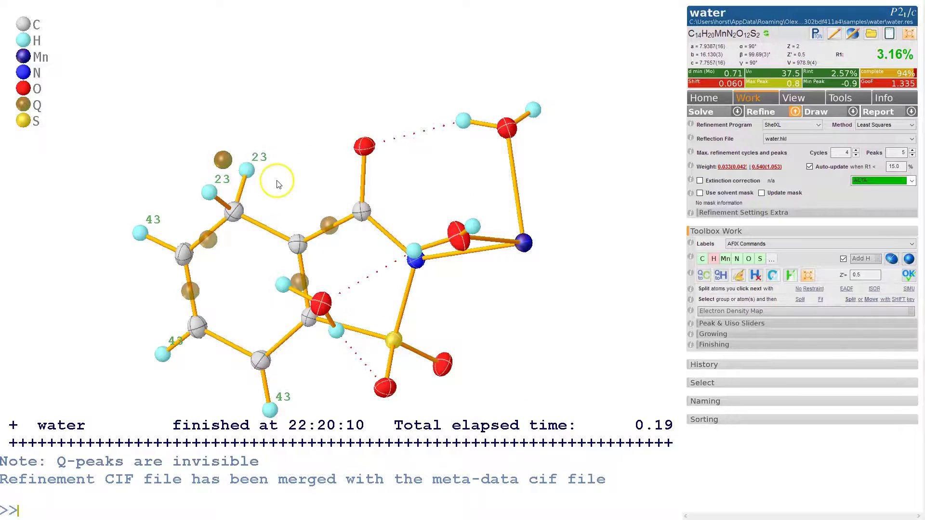
- Replace the two misplaced hydrogens on C6 with one aromatic hadd 43 hydrogen
{"action": "left_click_drag", "start_coordinate": [279, 179], "coordinate": [229, 189]}
{"action": "left_click", "coordinate": [223, 188]}
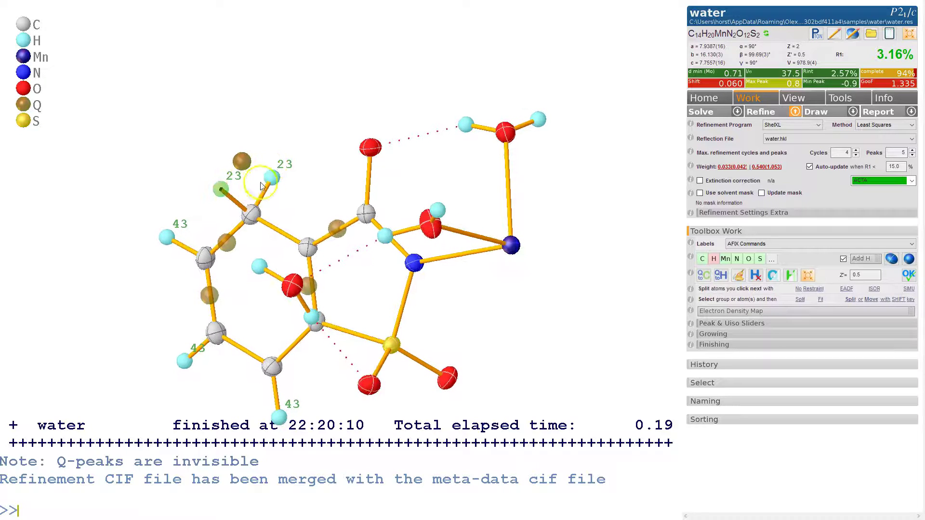
{"action": "left_click", "coordinate": [271, 176]}
{"action": "key", "text": "Delete"}
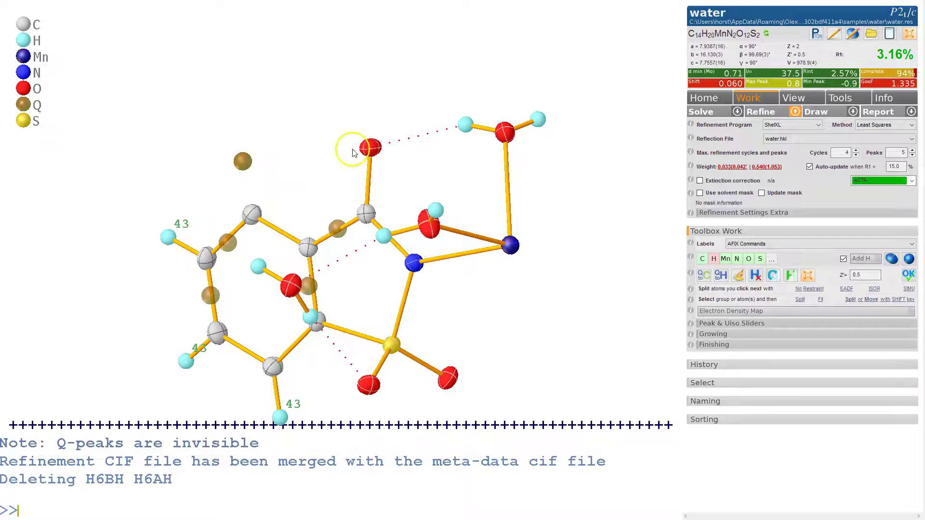
{"action": "left_click", "coordinate": [251, 215]}
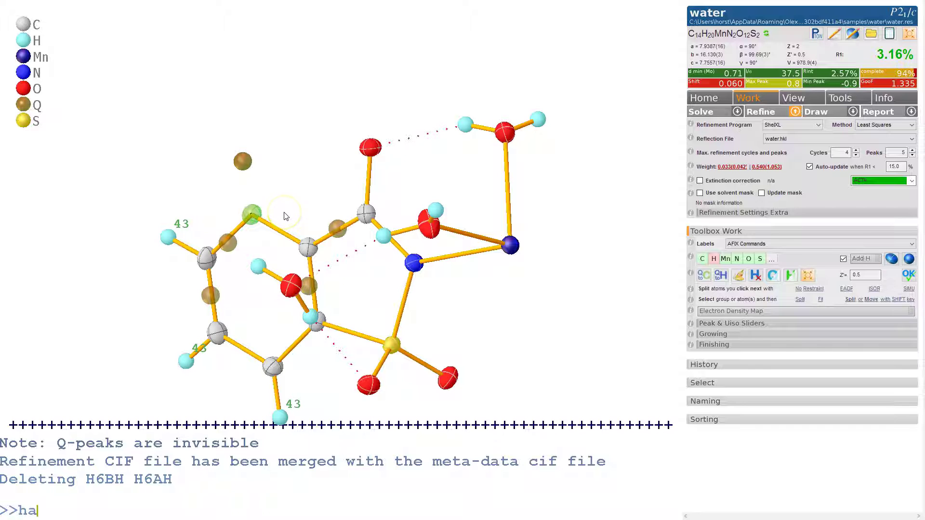
{"action": "key", "text": "Return"}
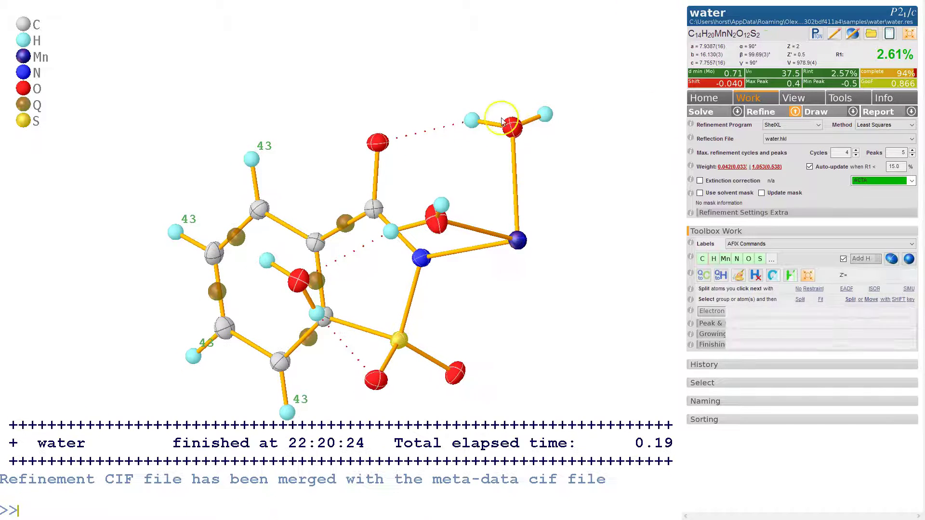
- Re-refine, then select both hydrogens of the top water molecule
{"action": "left_click", "coordinate": [530, 253]}
{"action": "left_click_drag", "start_coordinate": [530, 254], "coordinate": [506, 165]}
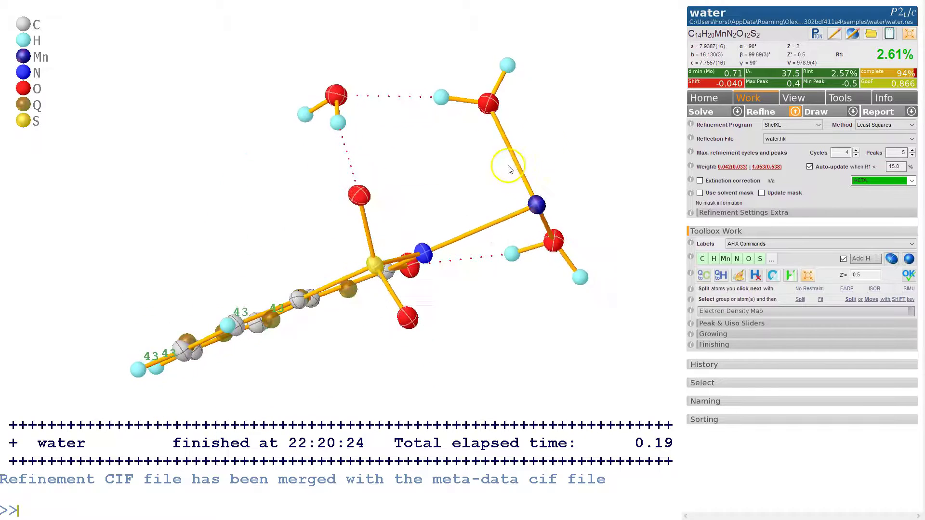
{"action": "left_click_drag", "start_coordinate": [567, 105], "coordinate": [572, 132]}
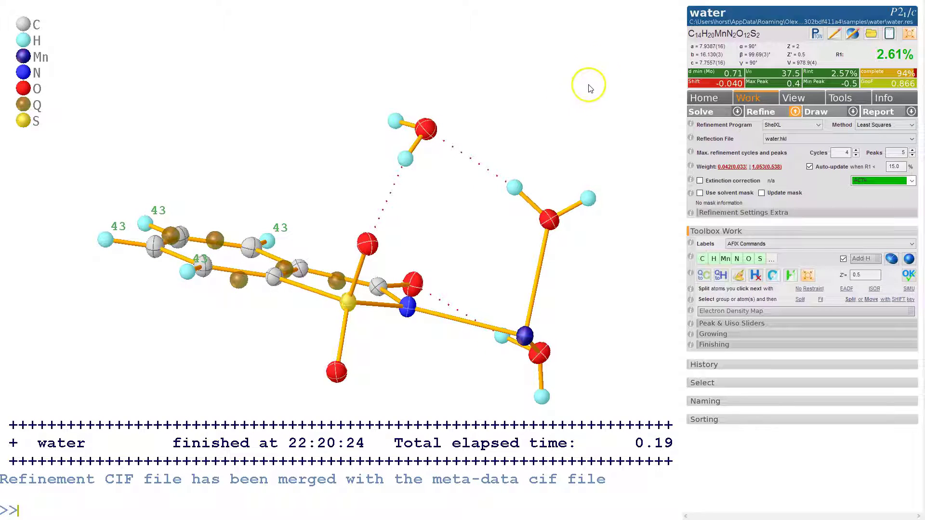
{"action": "left_click_drag", "start_coordinate": [436, 203], "coordinate": [449, 205]}
{"action": "left_click_drag", "start_coordinate": [446, 154], "coordinate": [421, 191]}
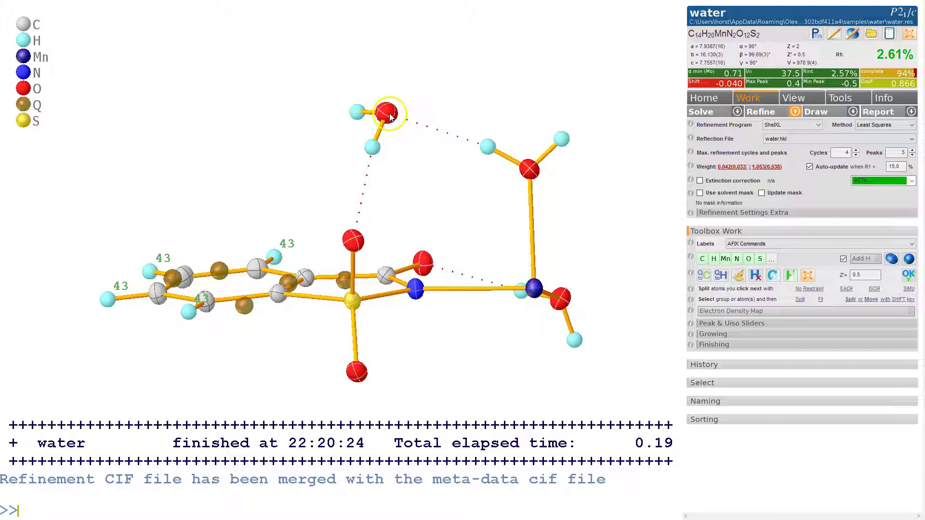
{"action": "left_click", "coordinate": [357, 112]}
{"action": "left_click", "coordinate": [372, 148]}
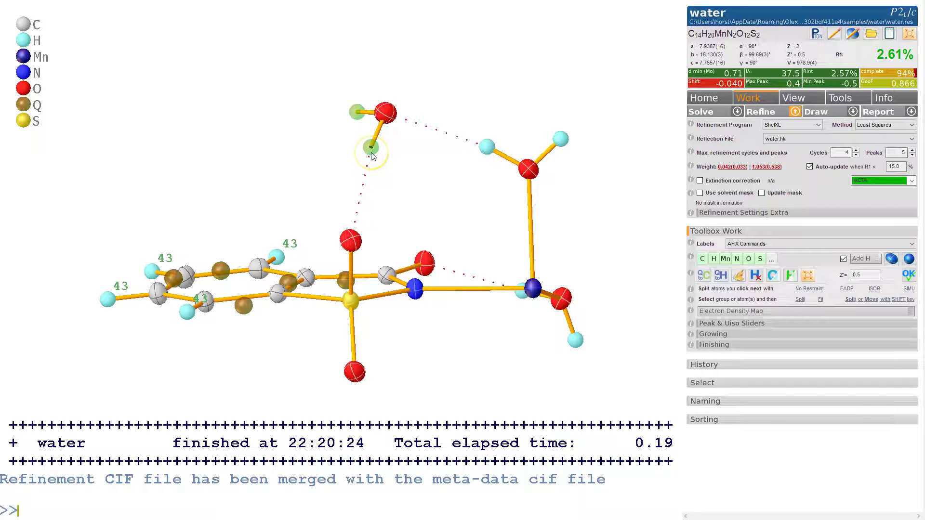
- Delete the top water's hydrogens and rename its oxygen to N
{"action": "key", "text": "Delete"}
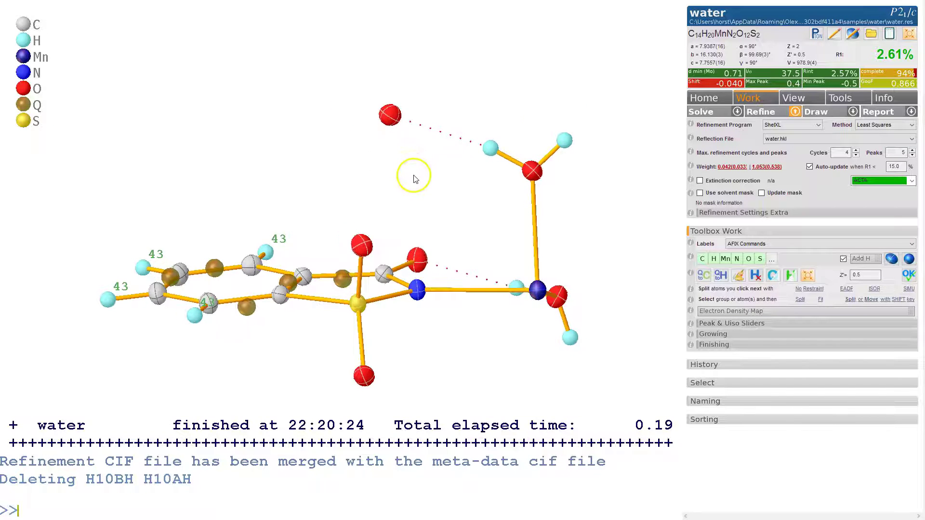
{"action": "left_click", "coordinate": [394, 127]}
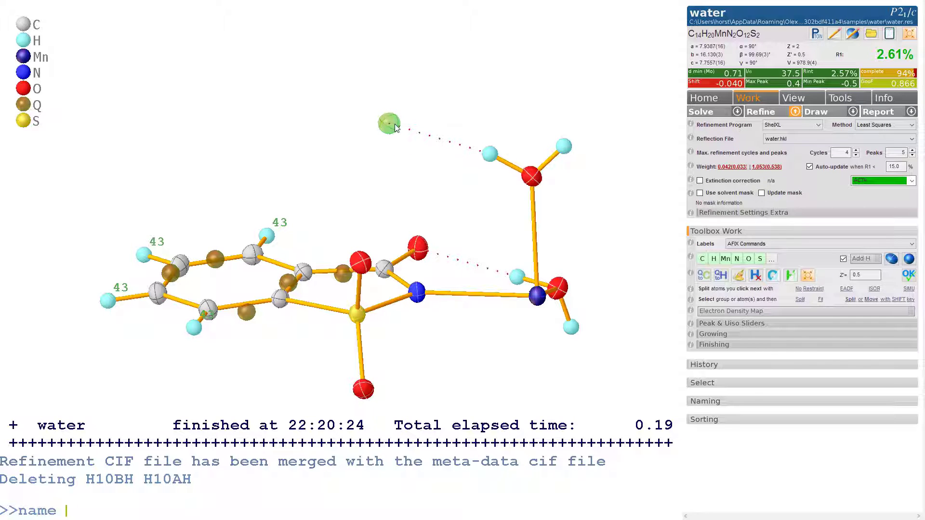
{"action": "key", "text": "Return"}
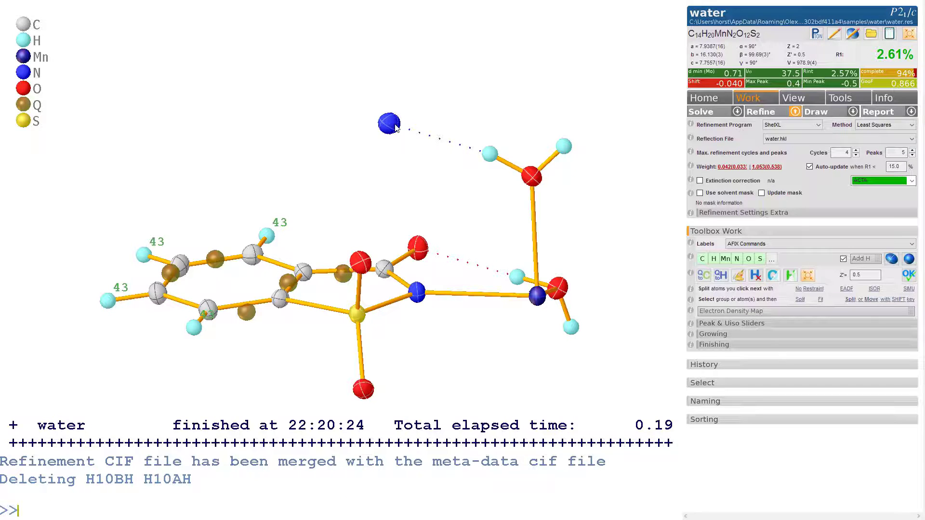
- Delete the two hydrogens of the upper-right water molecule
{"action": "left_click_drag", "start_coordinate": [373, 186], "coordinate": [469, 133]}
{"action": "left_click", "coordinate": [539, 103]}
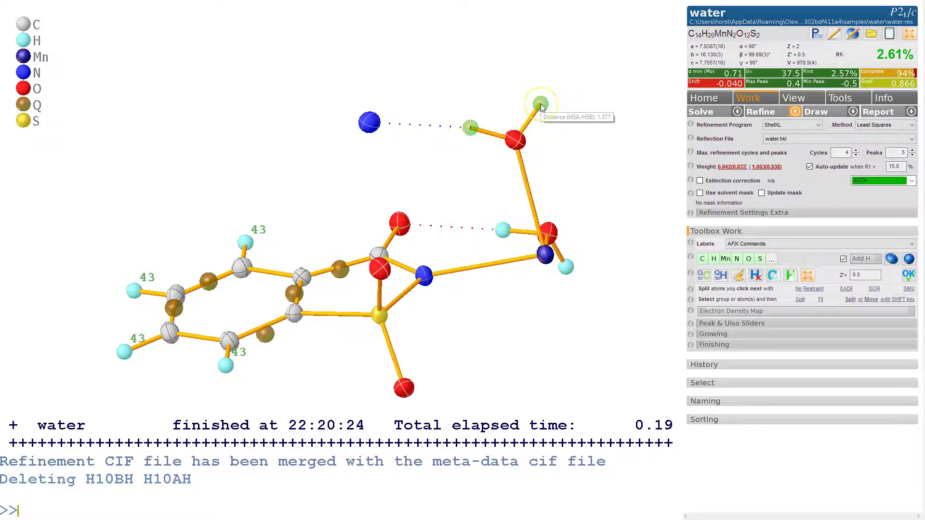
{"action": "key", "text": "Delete"}
{"action": "left_click_drag", "start_coordinate": [540, 103], "coordinate": [377, 127]}
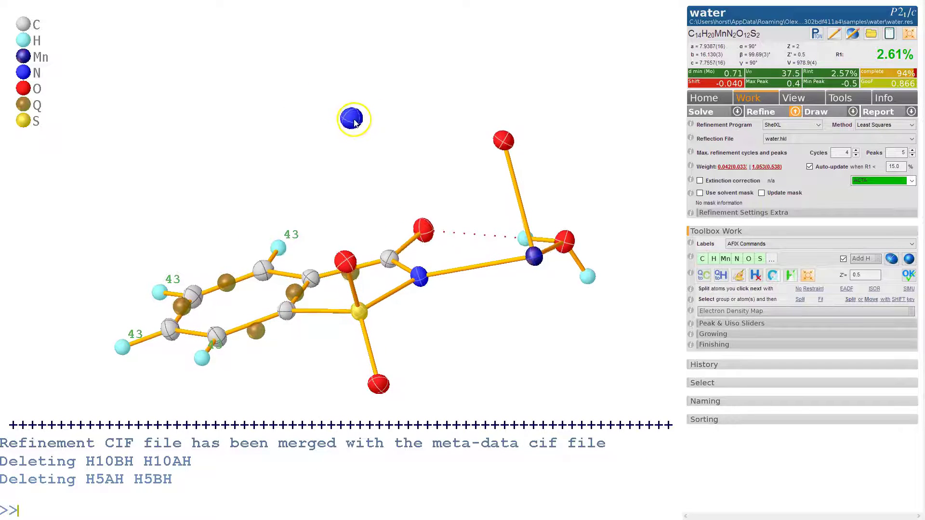
- Add hydrogens to the nitrogen and upper-right oxygen, then delete the three on the nitrogen
{"action": "left_click", "coordinate": [355, 122]}
{"action": "left_click", "coordinate": [505, 143]}
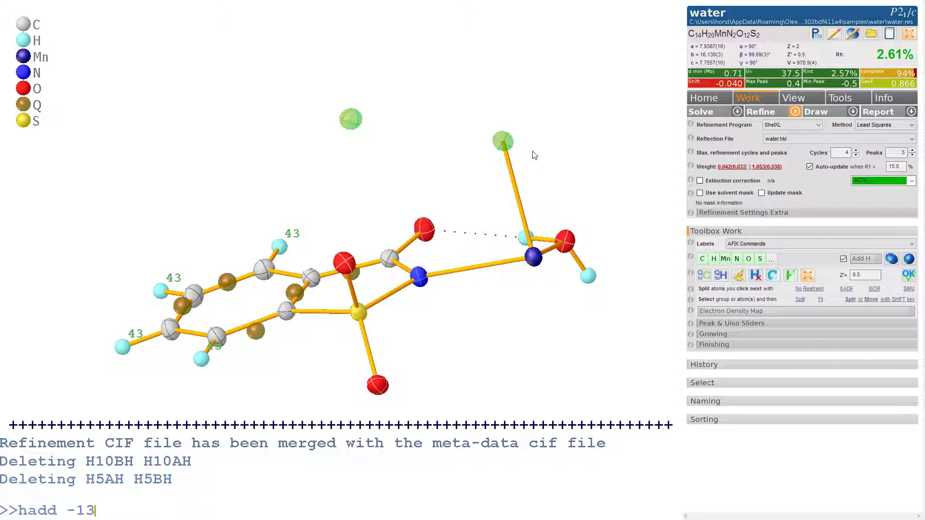
{"action": "key", "text": "Return"}
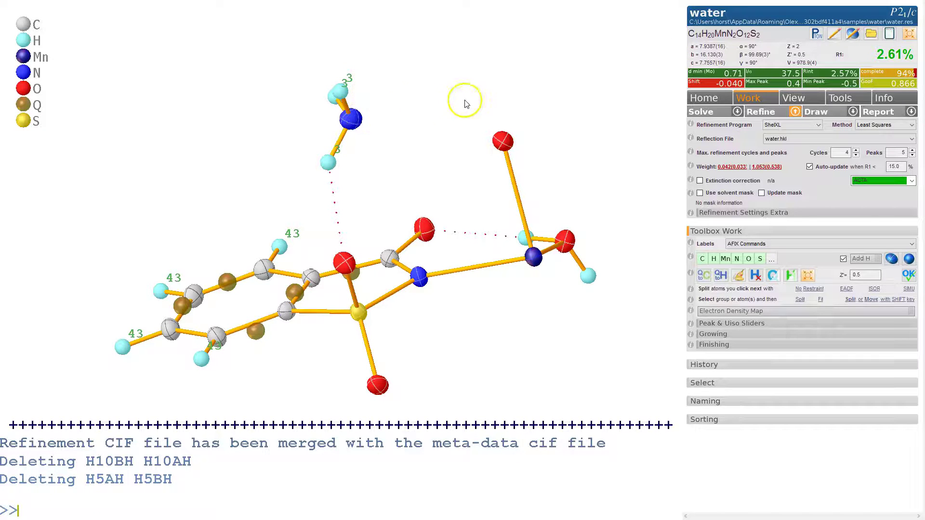
{"action": "left_click_drag", "start_coordinate": [465, 104], "coordinate": [389, 93]}
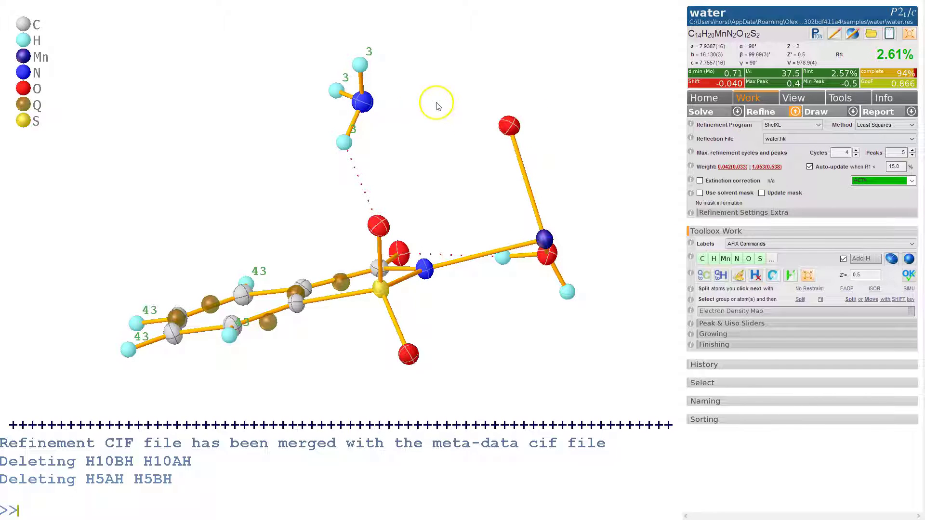
{"action": "left_click_drag", "start_coordinate": [424, 100], "coordinate": [346, 108]}
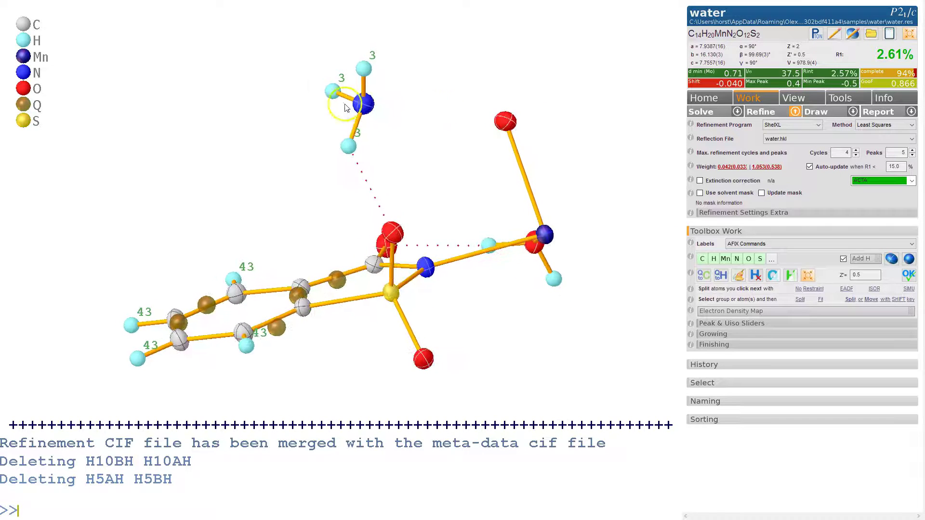
{"action": "left_click", "coordinate": [333, 91]}
{"action": "left_click", "coordinate": [348, 146]}
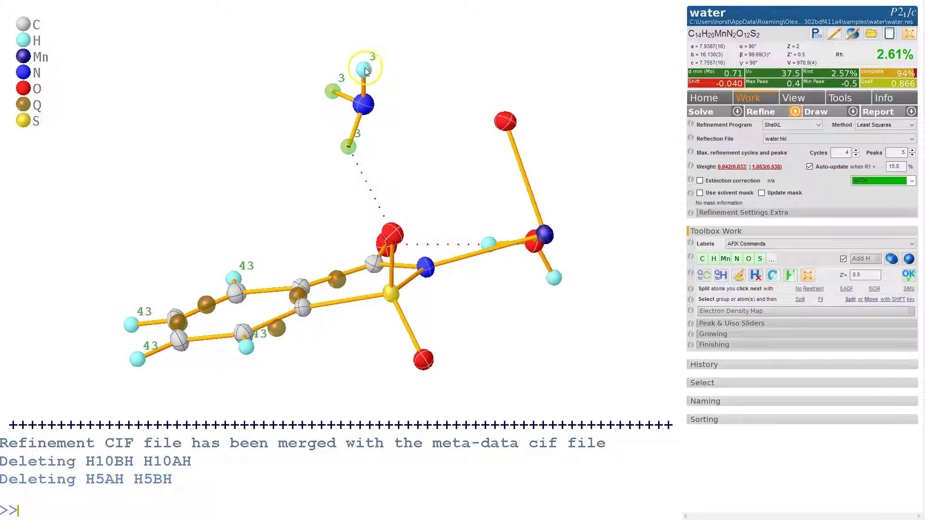
{"action": "left_click", "coordinate": [366, 70]}
{"action": "key", "text": "Delete"}
- Give the top nitrogen three riding hydrogens with hadd 137 and re-refine to R1 4.10%
{"action": "left_click_drag", "start_coordinate": [412, 154], "coordinate": [412, 247]}
{"action": "left_click", "coordinate": [375, 105]}
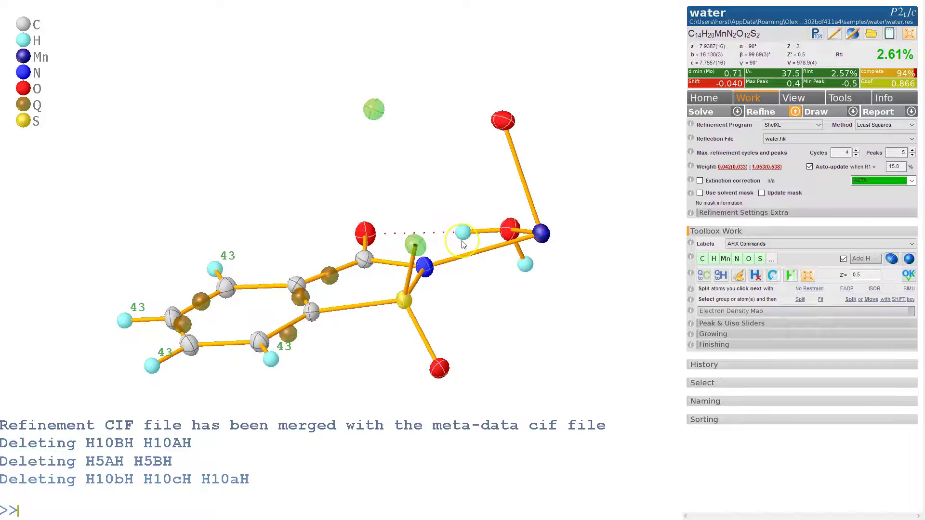
{"action": "type", "text": "hadd 137"}
{"action": "key", "text": "Return"}
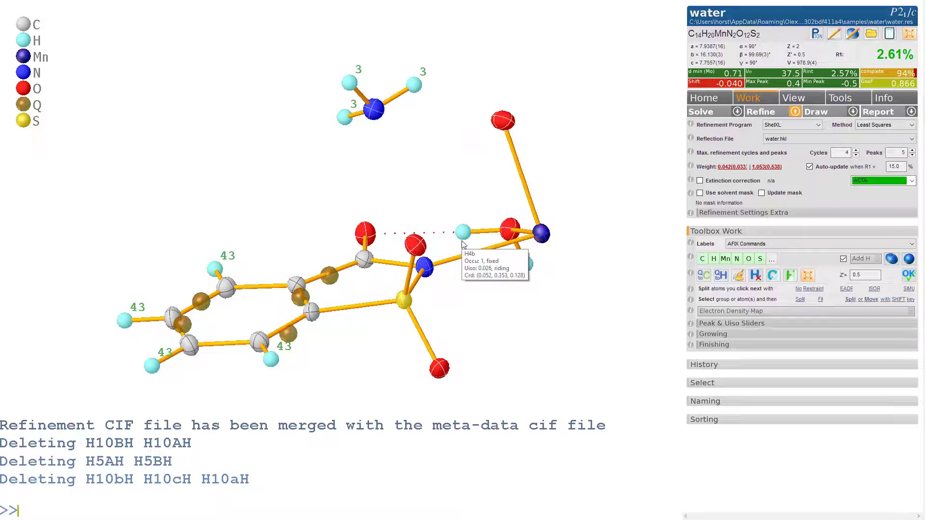
{"action": "mouse_move", "coordinate": [422, 160]}
{"action": "left_mouse_down"}
{"action": "mouse_move", "coordinate": [437, 143]}
{"action": "mouse_move", "coordinate": [421, 154]}
{"action": "left_mouse_up"}
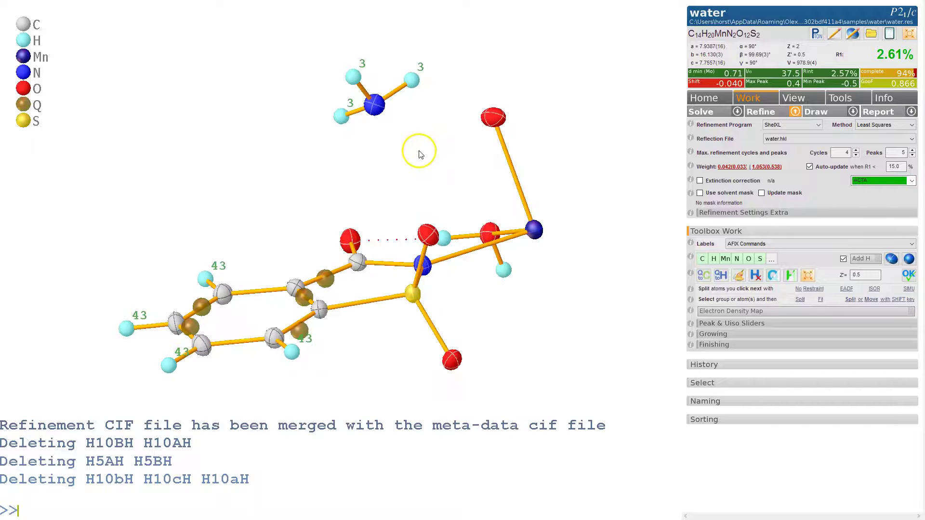
{"action": "key", "text": "ctrl+r"}
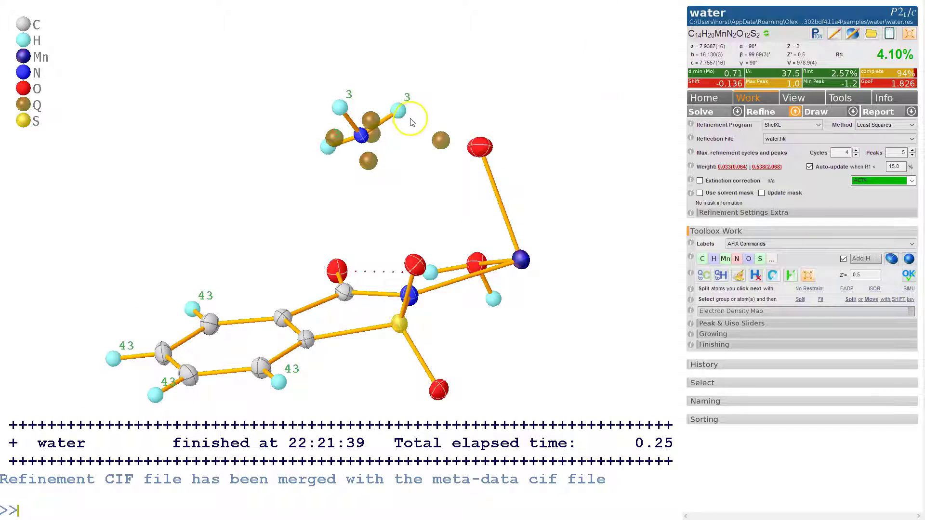
- Select the three hydrogens on the top nitrogen
{"action": "mouse_move", "coordinate": [411, 113]}
{"action": "left_mouse_down"}
{"action": "mouse_move", "coordinate": [399, 114]}
{"action": "mouse_move", "coordinate": [402, 103]}
{"action": "left_mouse_up"}
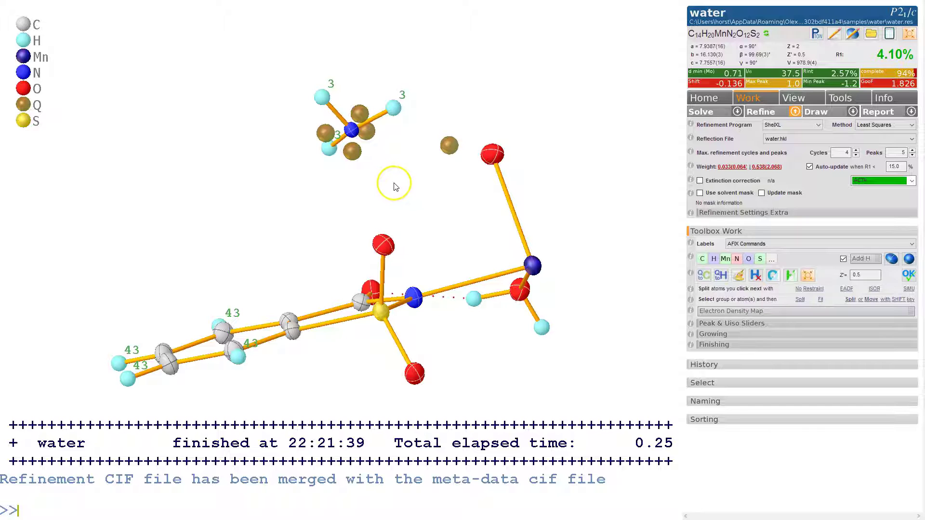
{"action": "left_click", "coordinate": [321, 97]}
{"action": "left_click", "coordinate": [331, 152]}
{"action": "left_click", "coordinate": [394, 109]}
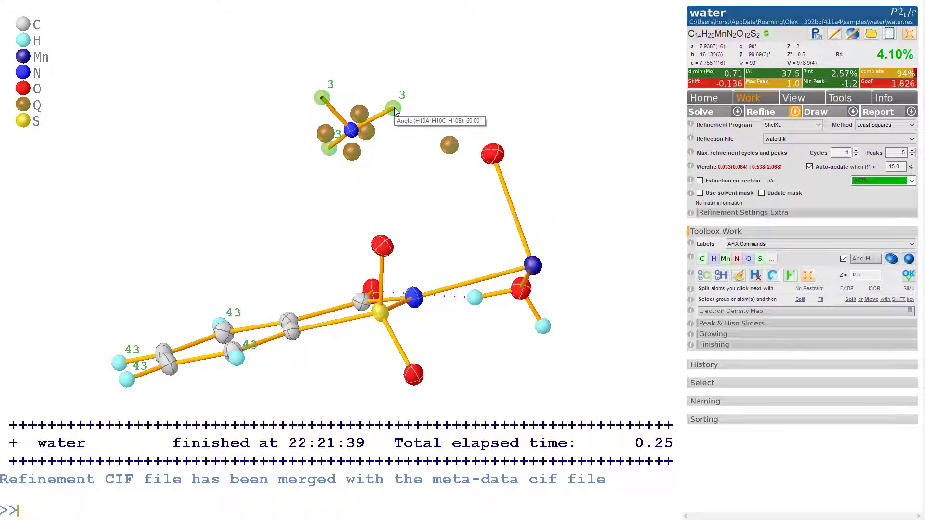
- Replace the top nitrogen's three hydrogens with a water oxygen carrying two hydrogens
{"action": "key", "text": "Delete"}
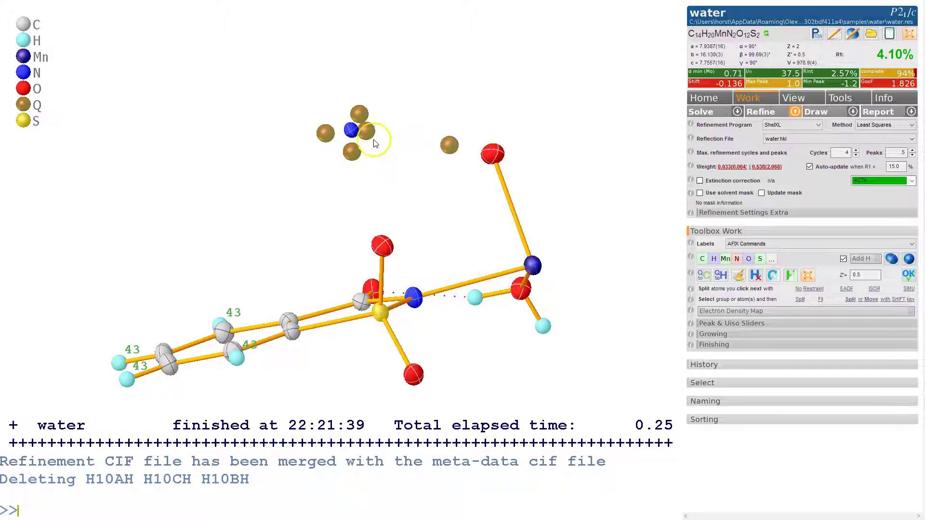
{"action": "left_click", "coordinate": [353, 130]}
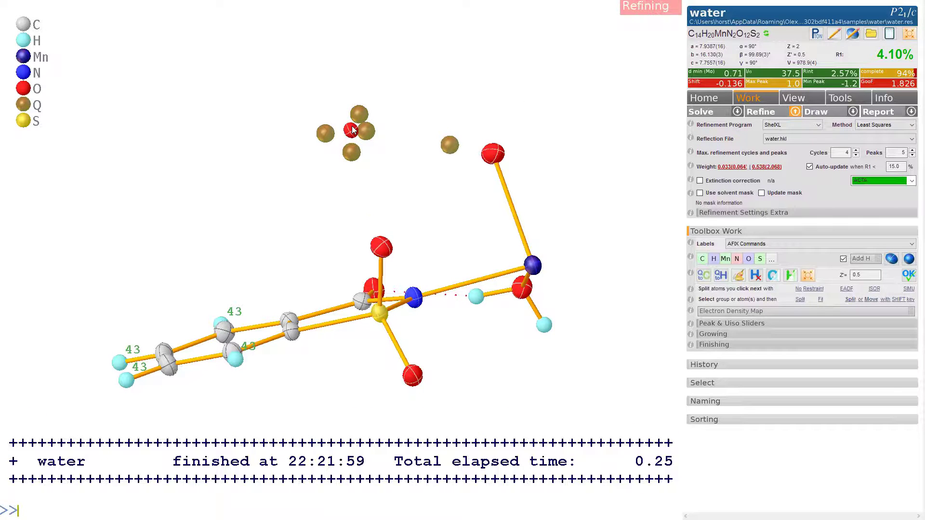
{"action": "left_click", "coordinate": [691, 44]}
{"action": "mouse_move", "coordinate": [282, 194]}
{"action": "left_mouse_down"}
{"action": "mouse_move", "coordinate": [268, 186]}
{"action": "mouse_move", "coordinate": [295, 201]}
{"action": "mouse_move", "coordinate": [284, 192]}
{"action": "left_mouse_up"}
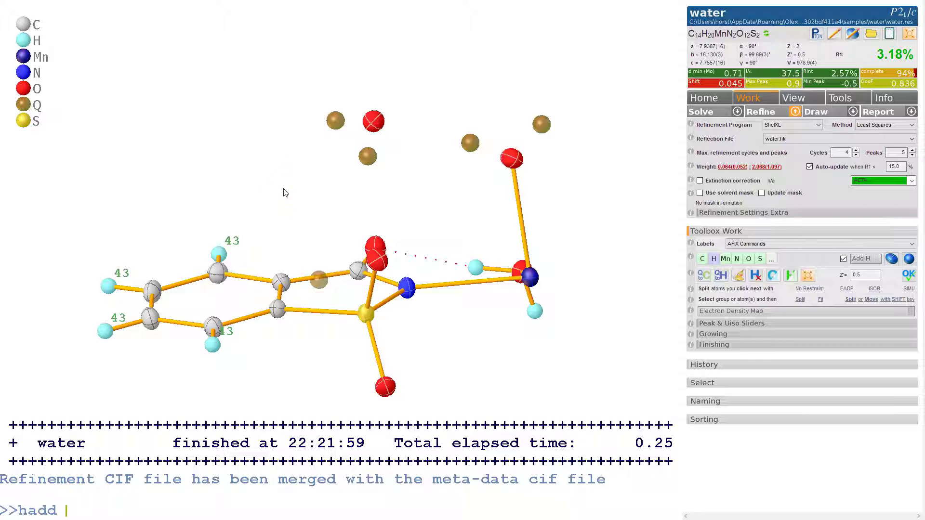
{"action": "key", "text": "Return"}
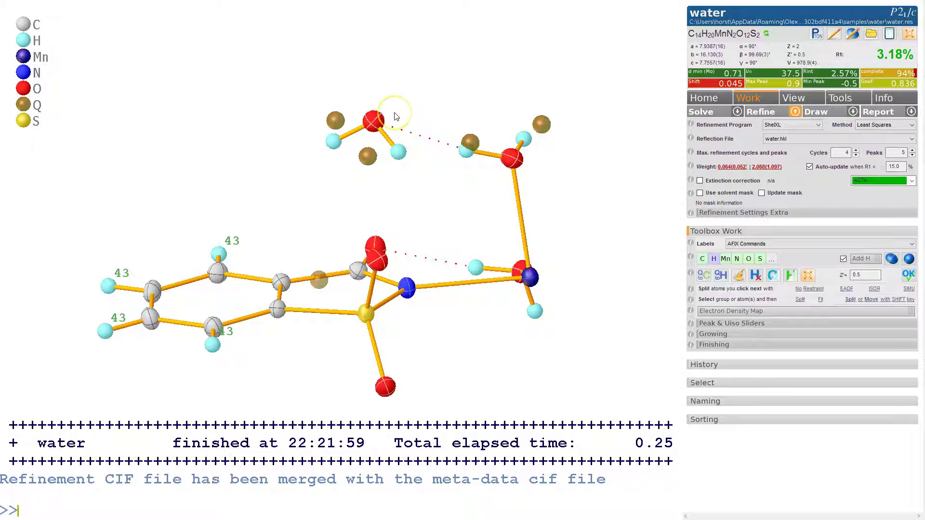
- Run three more refinement cycles until R1 converges at 2.61% with negligible shifts
{"action": "key", "text": "ctrl+r"}
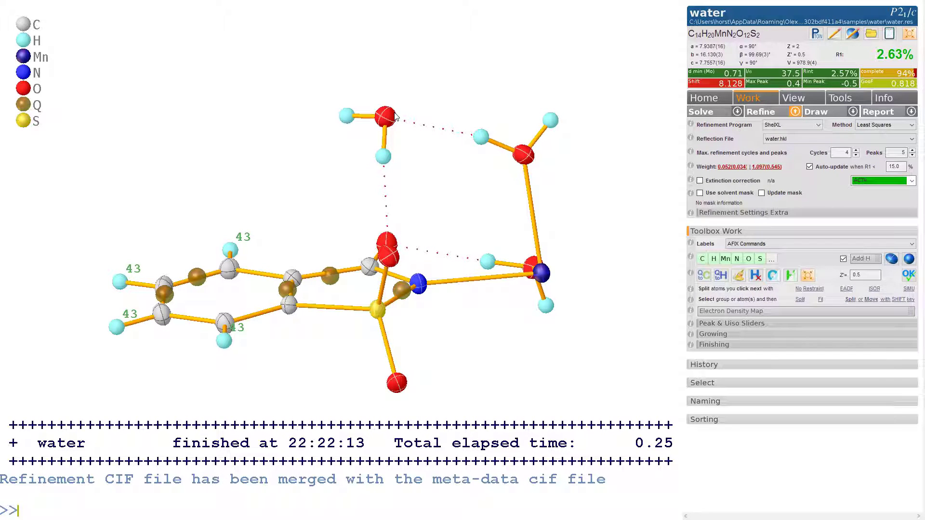
{"action": "key", "text": "ctrl+r"}
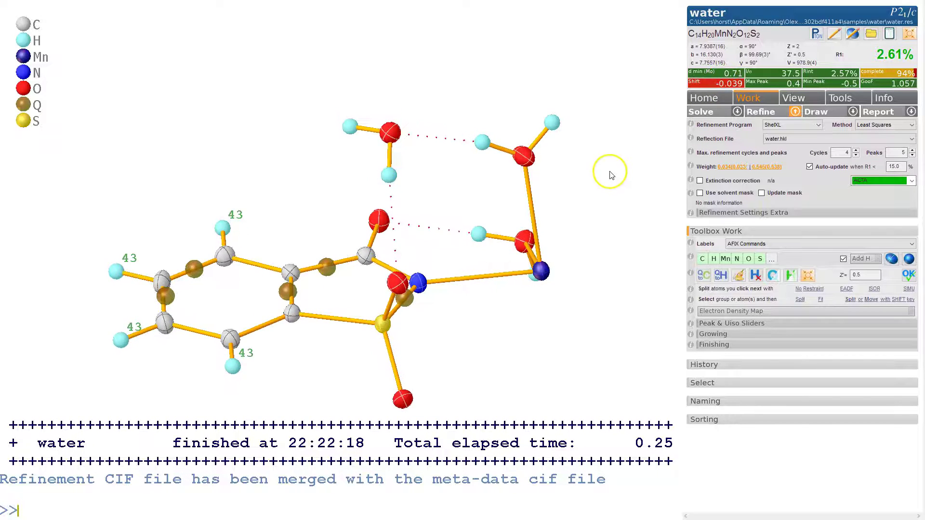
{"action": "key", "text": "ctrl+r"}
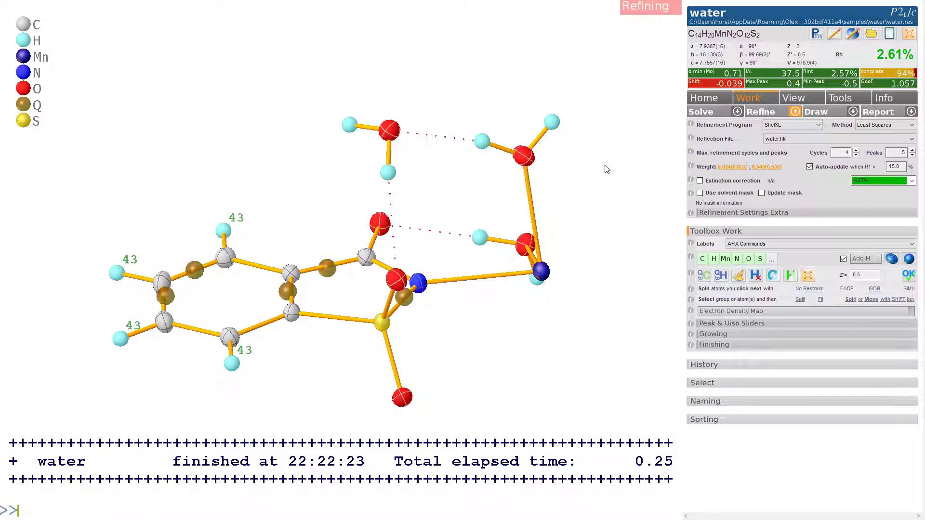
- List possible hydrogen bonds with htab at the default limits
{"action": "left_click_drag", "start_coordinate": [551, 116], "coordinate": [532, 109]}
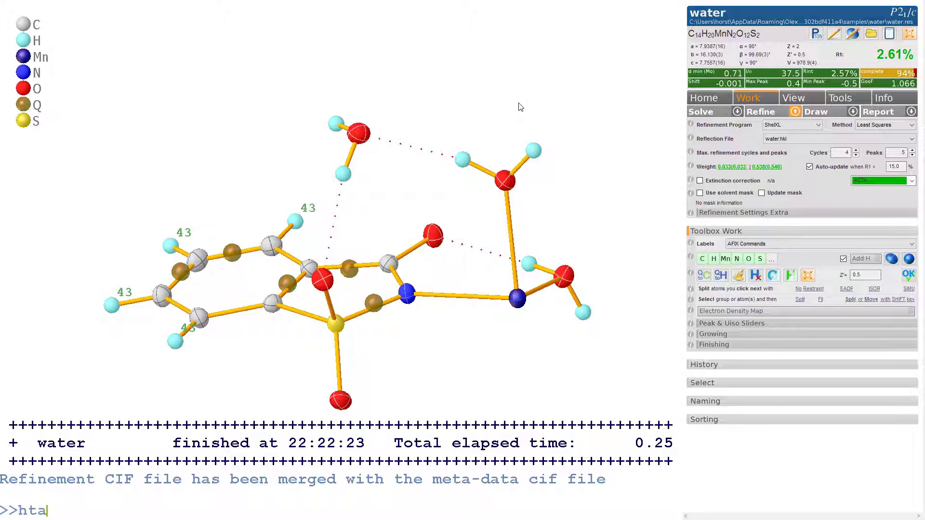
{"action": "key", "text": "Return"}
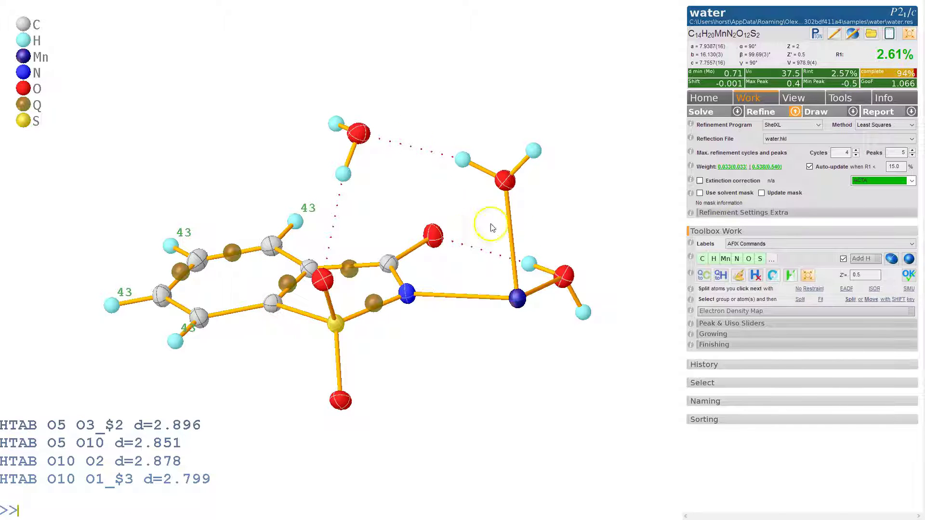
{"action": "left_click_drag", "start_coordinate": [419, 213], "coordinate": [398, 216]}
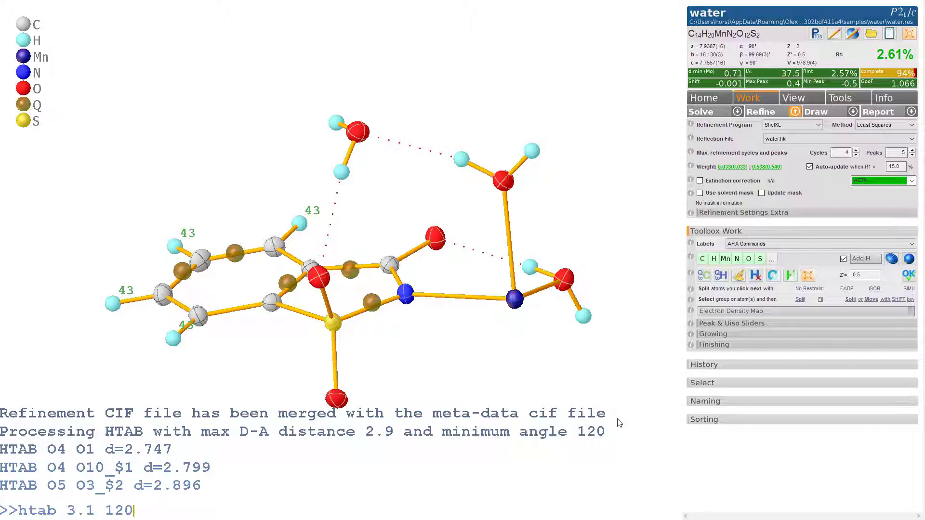
- Rerun htab with 3.1 Å and 120° limits, show htab help, and open the output log
{"action": "key", "text": "Return"}
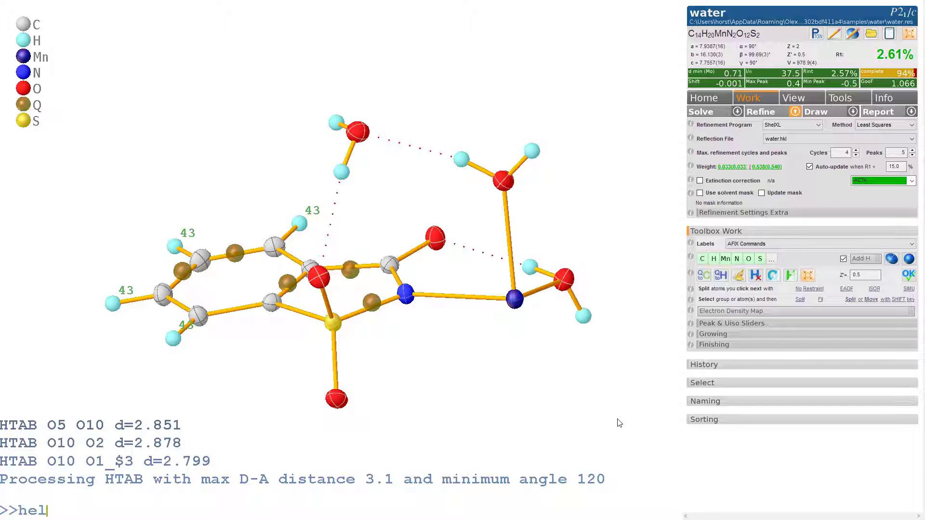
{"action": "key", "text": "Return"}
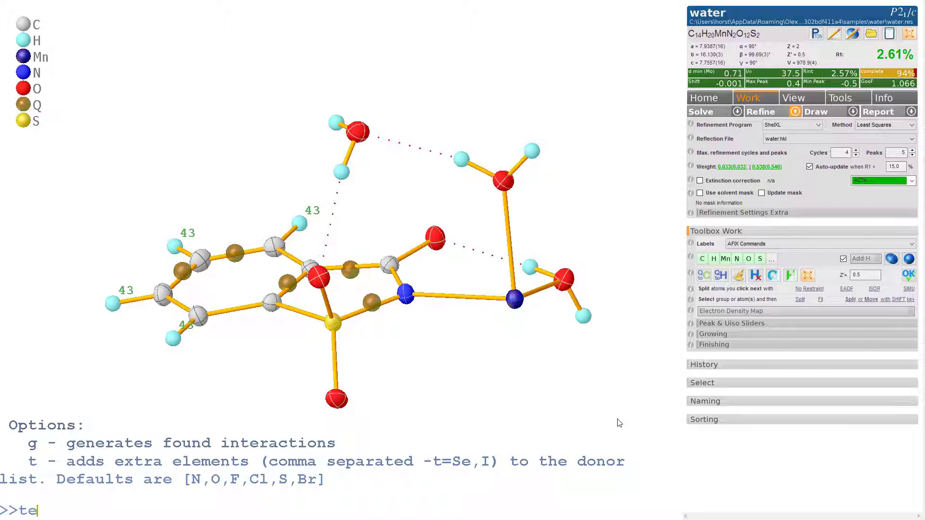
{"action": "key", "text": "Return"}
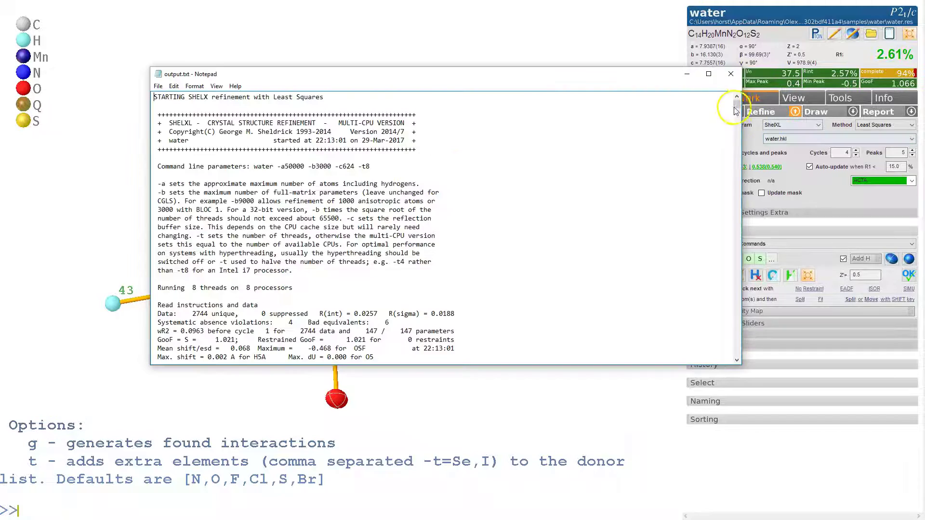
- Review the htab description and donor-element options at the log's end, then close Notepad
{"action": "left_click_drag", "start_coordinate": [739, 105], "coordinate": [737, 351]}
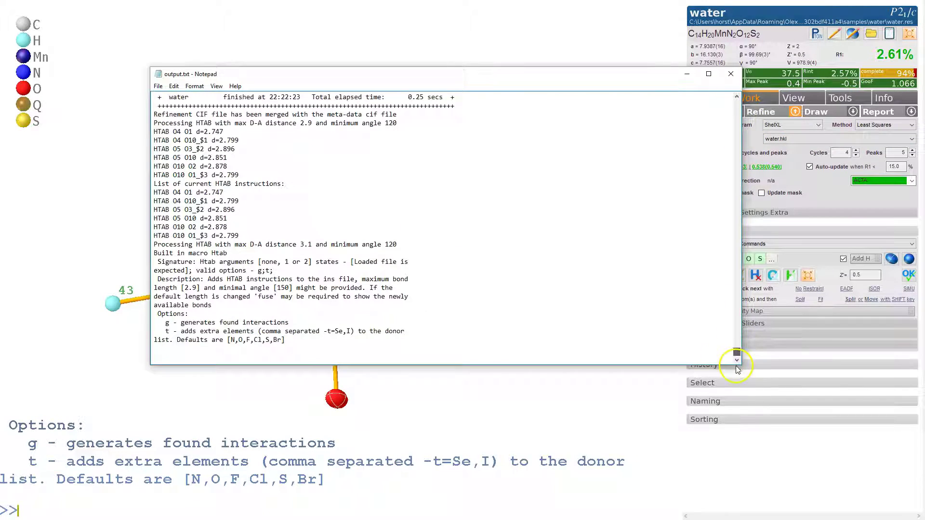
{"action": "left_click_drag", "start_coordinate": [158, 279], "coordinate": [286, 340]}
{"action": "left_click", "coordinate": [295, 304]}
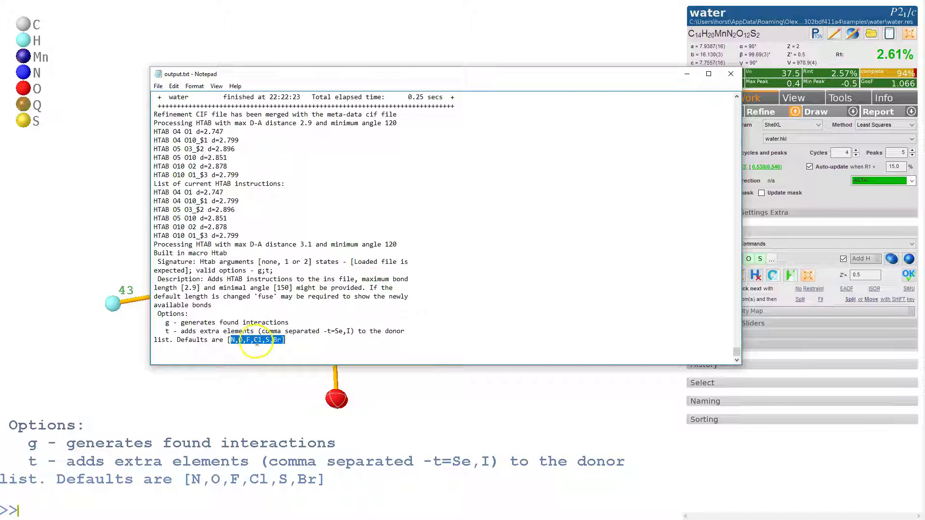
{"action": "left_click", "coordinate": [323, 331]}
{"action": "left_click_drag", "start_coordinate": [355, 331], "coordinate": [327, 331]}
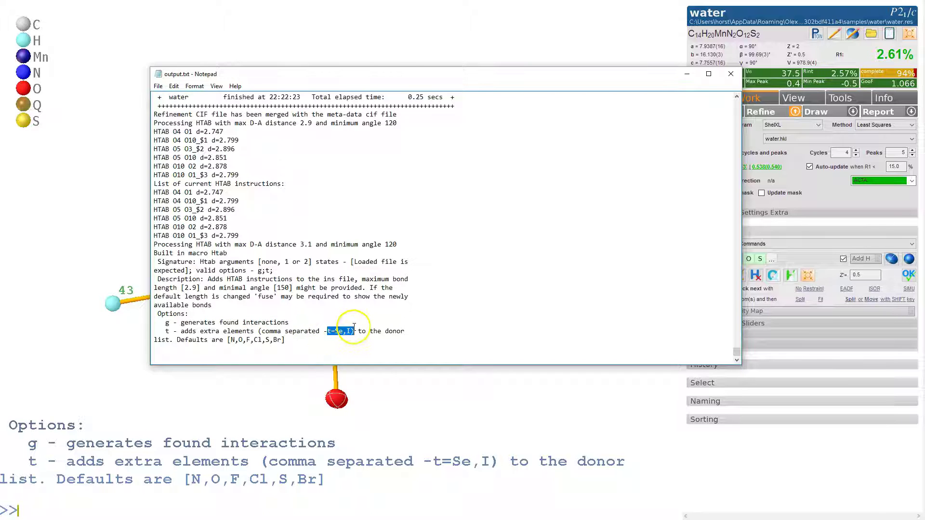
{"action": "left_click", "coordinate": [731, 74]}
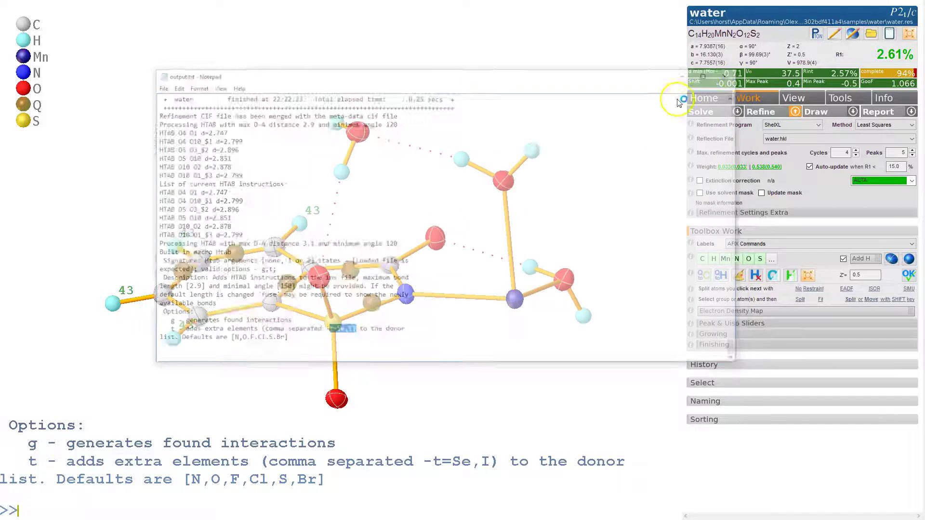
- Grow the O–H···O hydrogen-bonded network with htab -g and hide the Q peaks
{"action": "left_click_drag", "start_coordinate": [554, 154], "coordinate": [530, 170]}
{"action": "mouse_move", "coordinate": [530, 169]}
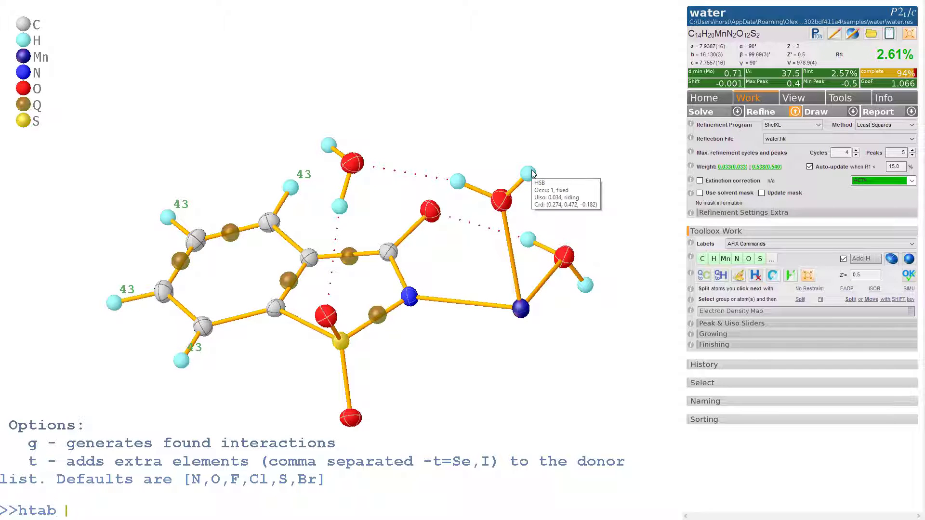
{"action": "key", "text": "Return"}
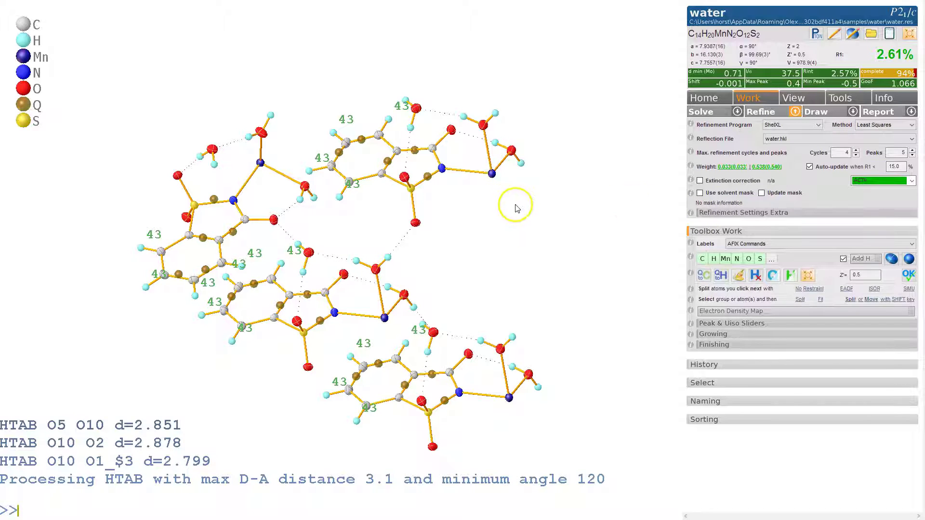
{"action": "key", "text": "ctrl+q"}
{"action": "key", "text": "ctrl+q"}
{"action": "mouse_move", "coordinate": [491, 249]}
{"action": "left_mouse_down"}
{"action": "mouse_move", "coordinate": [504, 213]}
{"action": "mouse_move", "coordinate": [512, 227]}
{"action": "mouse_move", "coordinate": [493, 239]}
{"action": "mouse_move", "coordinate": [504, 240]}
{"action": "mouse_move", "coordinate": [498, 227]}
{"action": "mouse_move", "coordinate": [504, 238]}
{"action": "mouse_move", "coordinate": [507, 226]}
{"action": "left_mouse_up"}
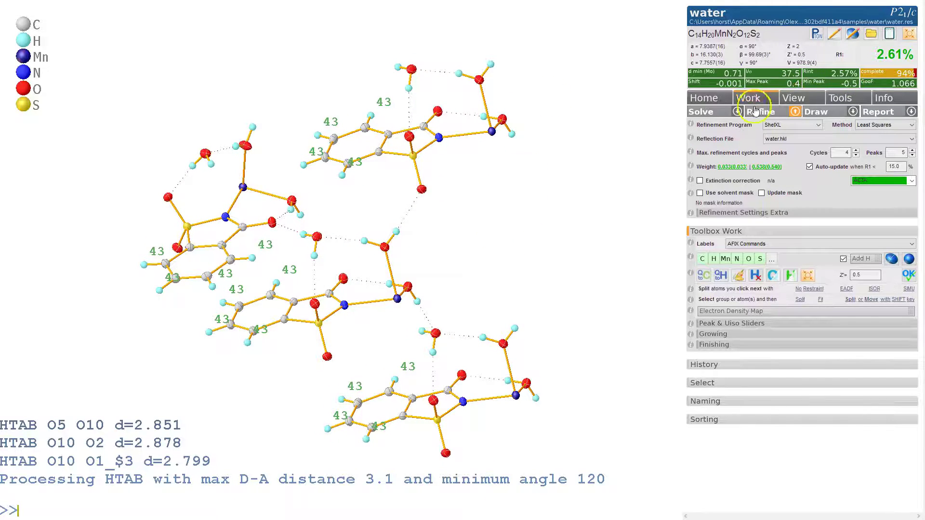
- In DrawPlus, draw the hydrogen bonds as dotted chains of balls
{"action": "left_click", "coordinate": [852, 112]}
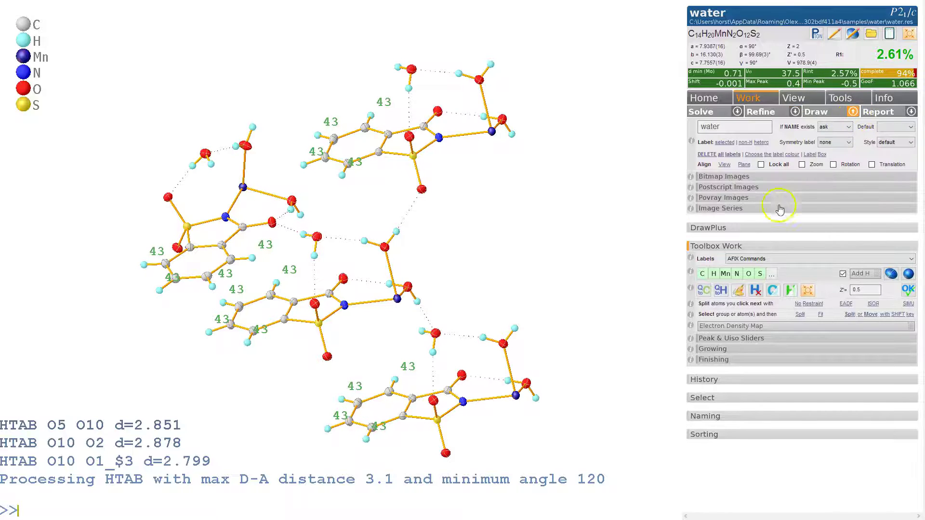
{"action": "left_click", "coordinate": [773, 230]}
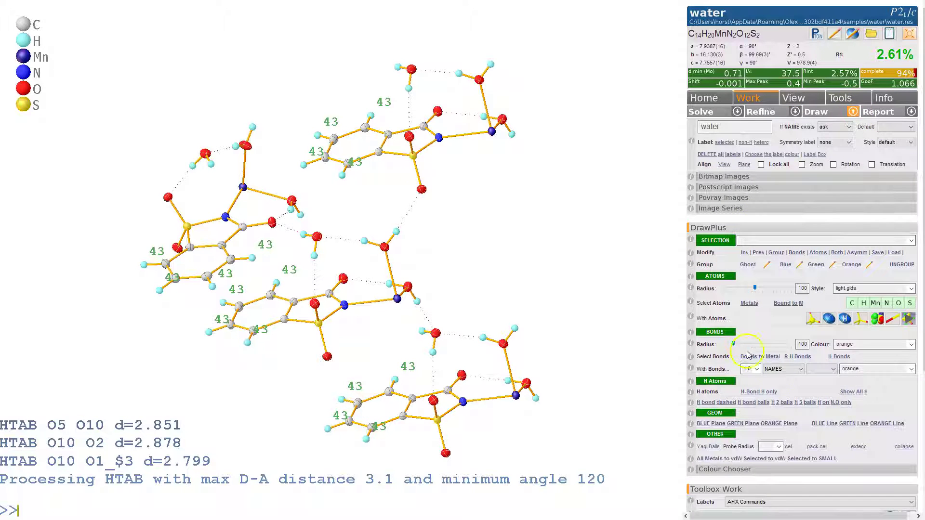
{"action": "left_click", "coordinate": [778, 407]}
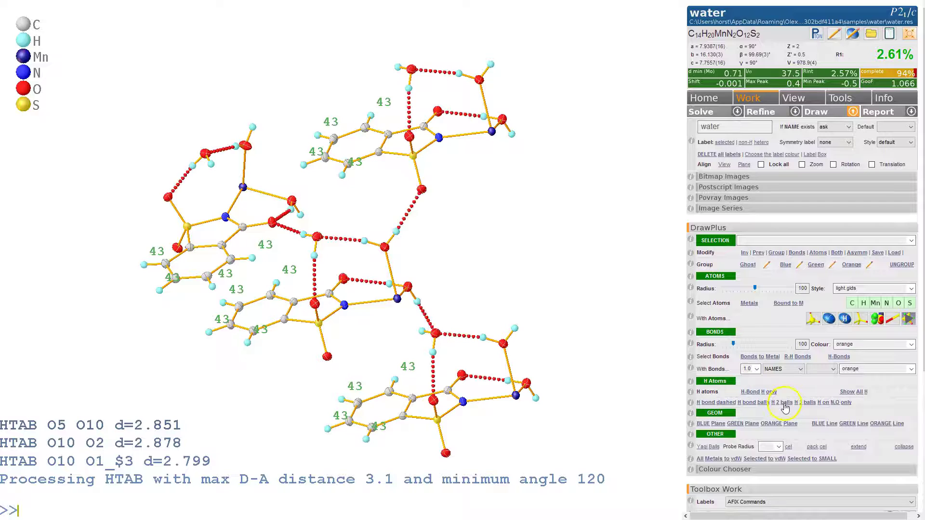
{"action": "mouse_move", "coordinate": [489, 233]}
{"action": "left_mouse_down"}
{"action": "mouse_move", "coordinate": [510, 244]}
{"action": "mouse_move", "coordinate": [497, 237]}
{"action": "left_mouse_up"}
- Recolour the hydrogen bonds, keep bond radius 100, and show only H-bonding hydrogens
{"action": "left_click", "coordinate": [851, 370]}
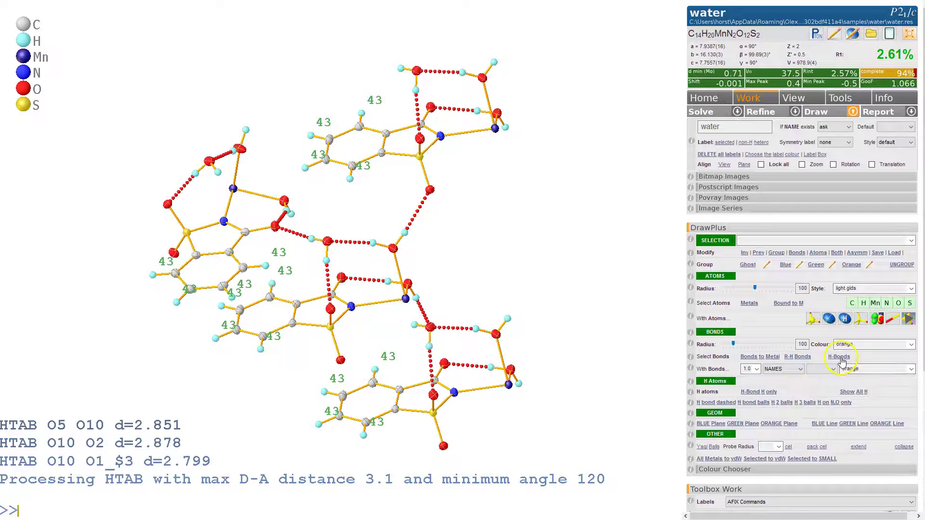
{"action": "left_click", "coordinate": [843, 346]}
{"action": "left_click", "coordinate": [812, 324]}
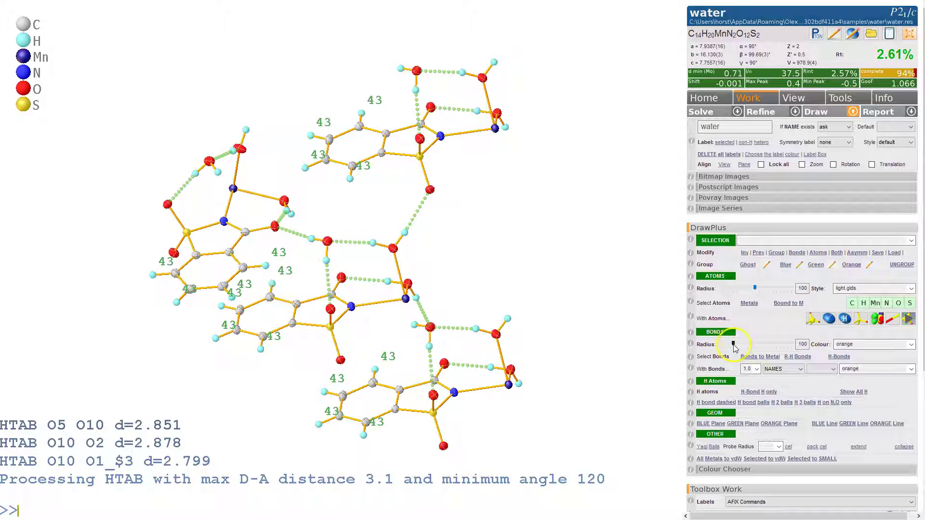
{"action": "left_click_drag", "start_coordinate": [733, 346], "coordinate": [755, 346]}
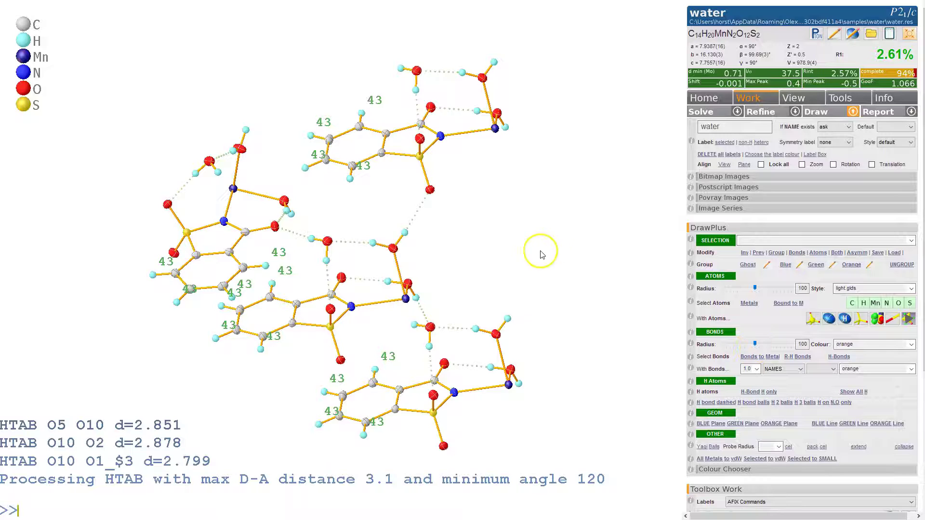
{"action": "mouse_move", "coordinate": [541, 252]}
{"action": "left_mouse_down"}
{"action": "mouse_move", "coordinate": [556, 245]}
{"action": "mouse_move", "coordinate": [557, 254]}
{"action": "left_mouse_up"}
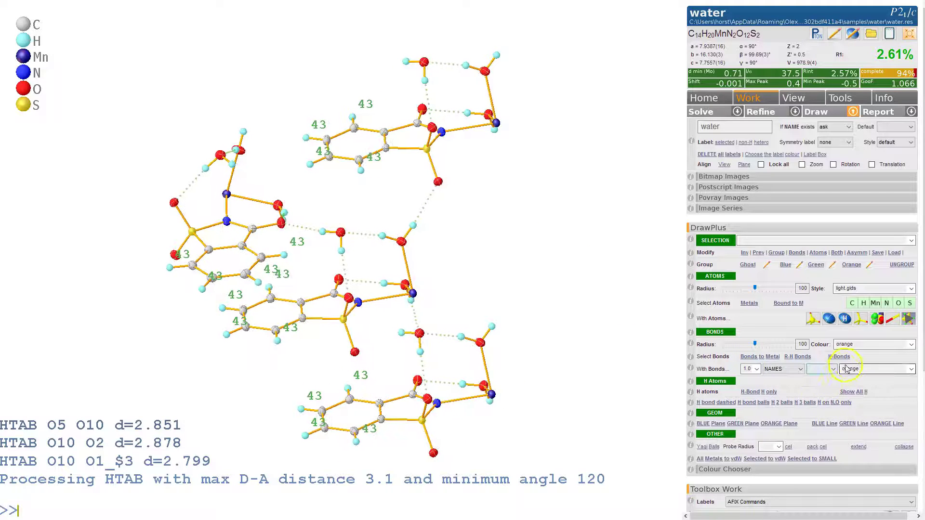
{"action": "left_click", "coordinate": [760, 395]}
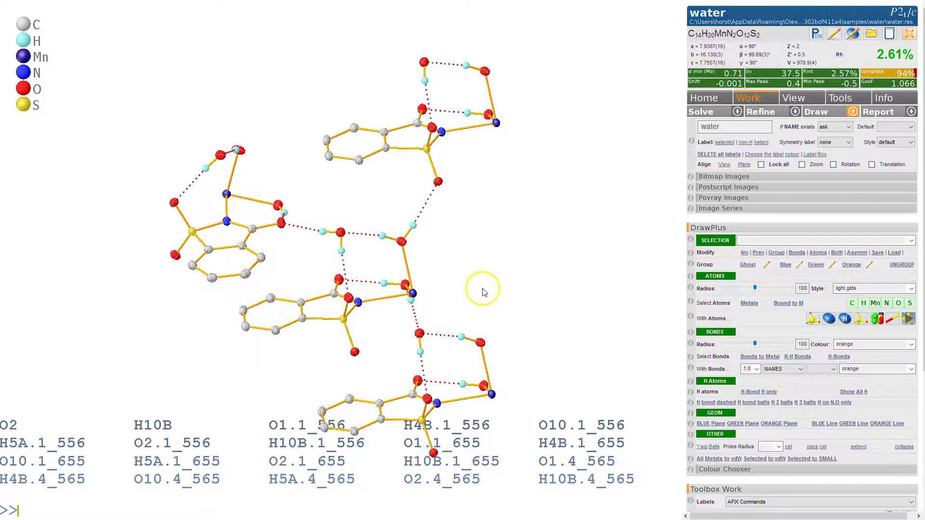
{"action": "left_click_drag", "start_coordinate": [482, 289], "coordinate": [435, 302]}
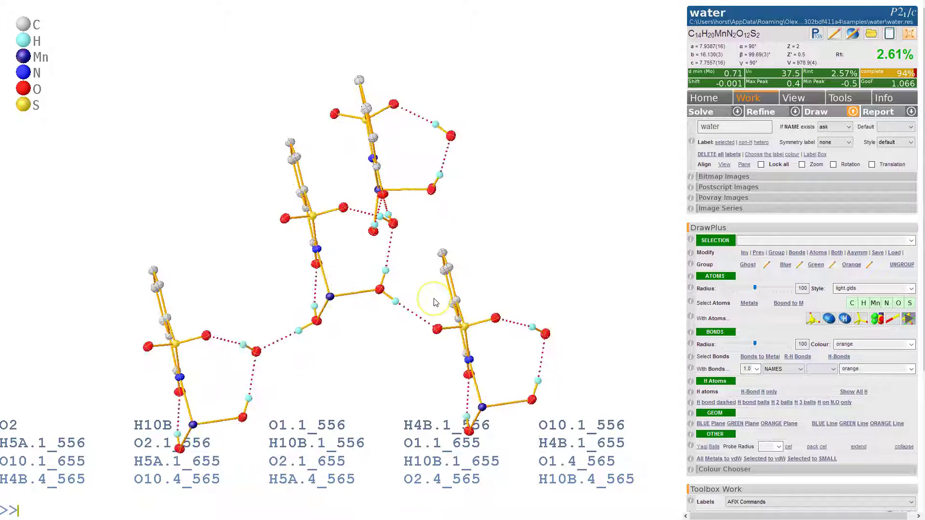
- Clear the atom labels from the console with clear
{"action": "type", "text": "clear"}
{"action": "key", "text": "Return"}
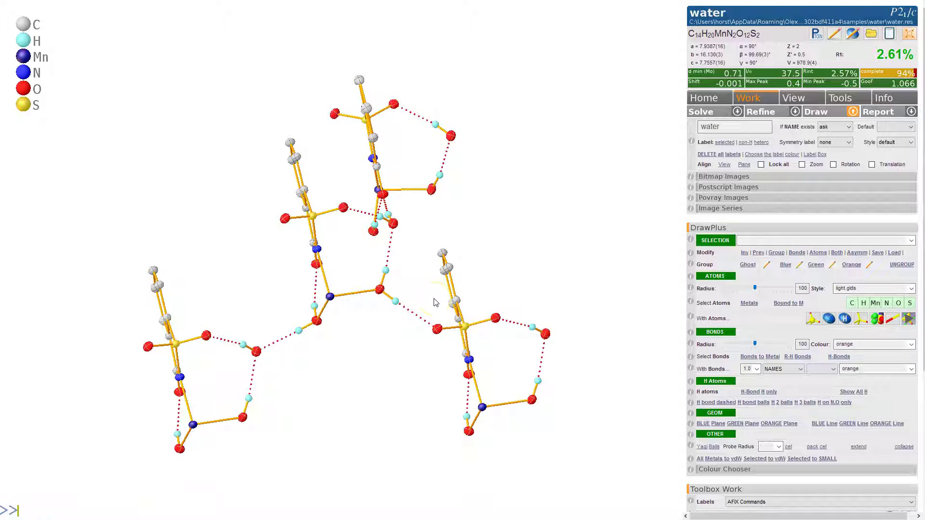
{"action": "left_click_drag", "start_coordinate": [528, 128], "coordinate": [509, 186]}
- Grow the structure around the Mn atoms with grow $M to complete every complex
{"action": "type", "text": "gr"}
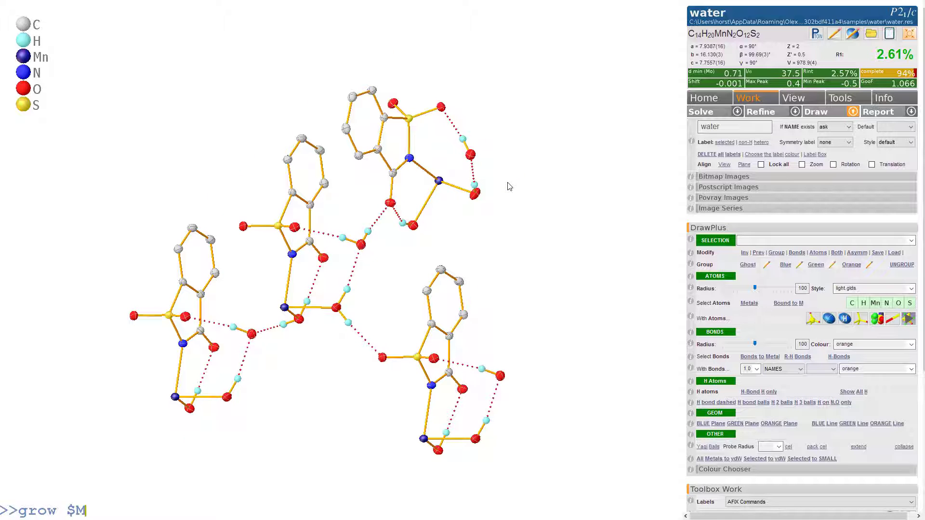
{"action": "type", "text": "ow $M"}
{"action": "key", "text": "Return"}
{"action": "left_click_drag", "start_coordinate": [583, 157], "coordinate": [495, 130]}
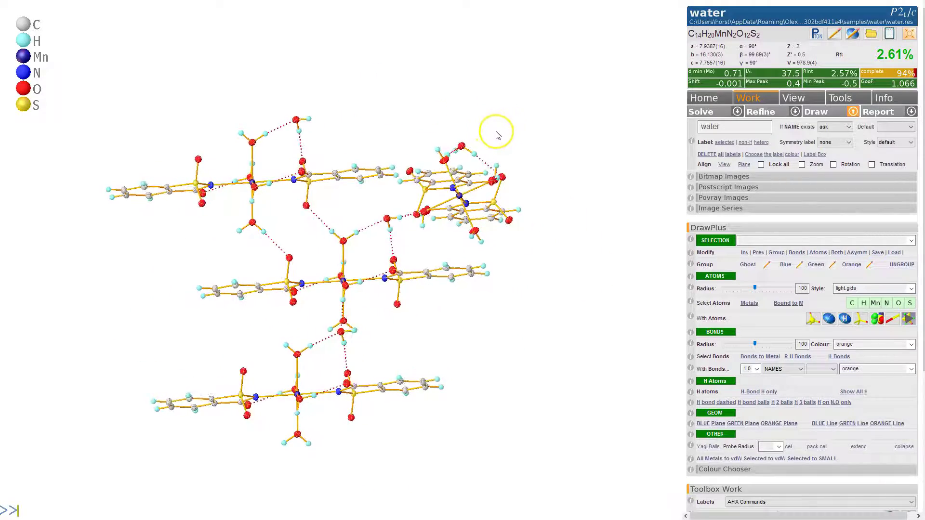